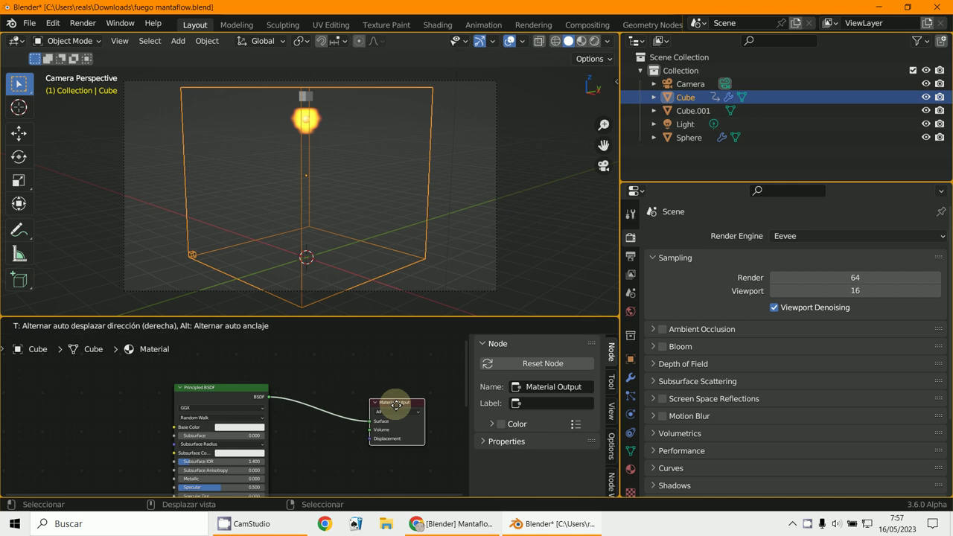
# - Delete the Principled BSDF node from the cube's material
pyautogui.click(213, 383)
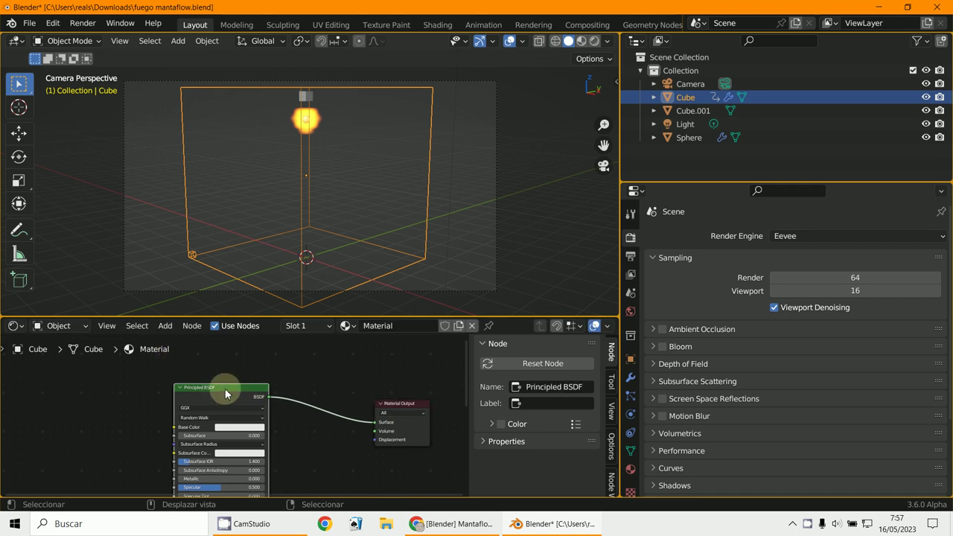
pyautogui.press('x')
pyautogui.click(165, 327)
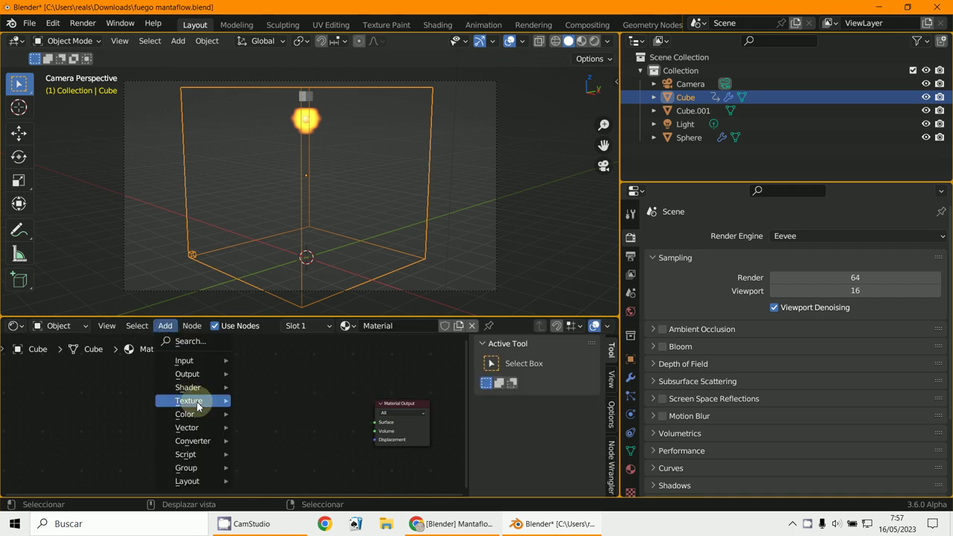
pyautogui.moveTo(202, 387)
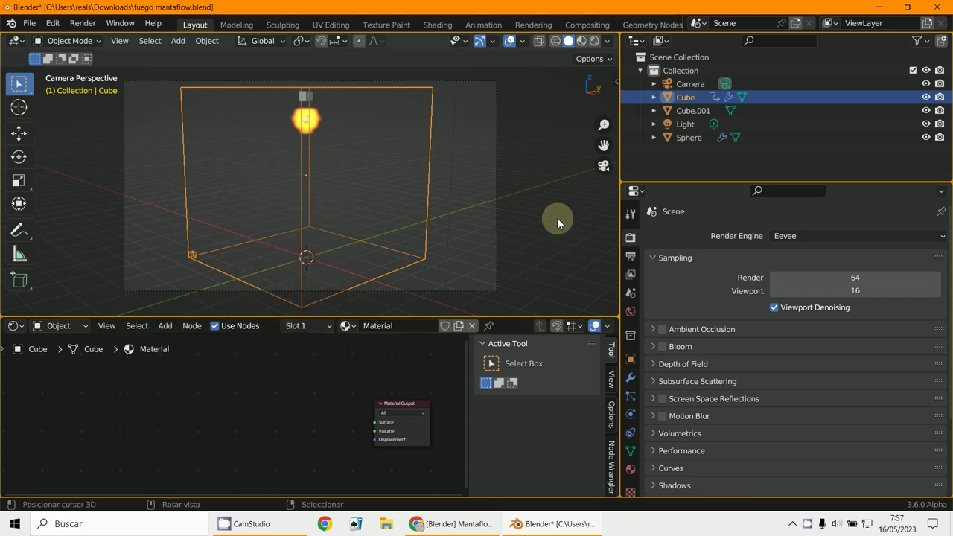
# - Append the fuego2 material from material2.blend in the Downloads folder
pyautogui.click(30, 24)
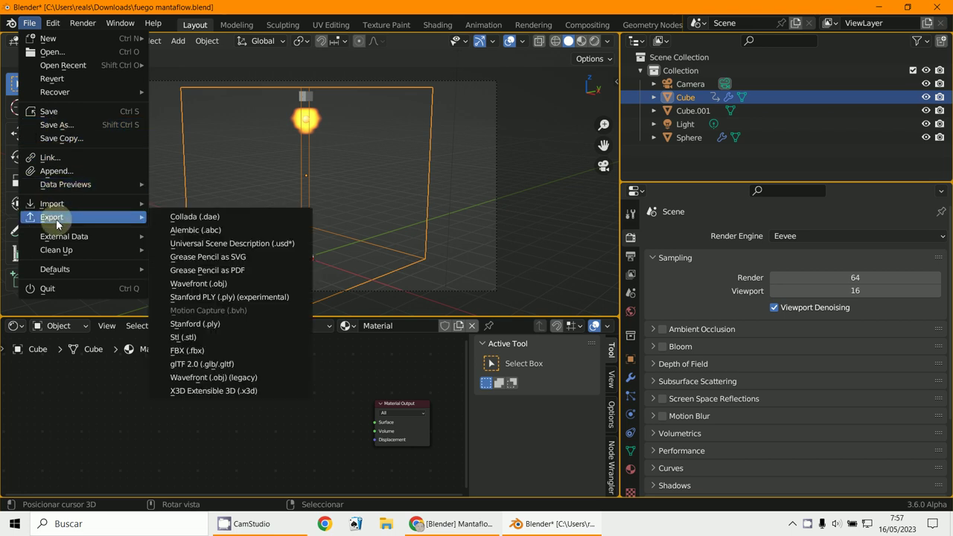
pyautogui.click(56, 171)
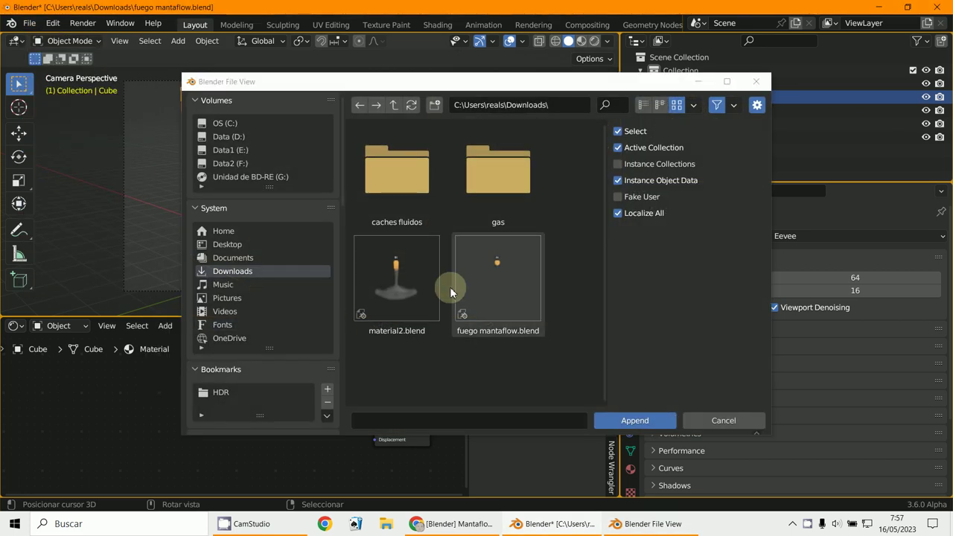
pyautogui.doubleClick(408, 290)
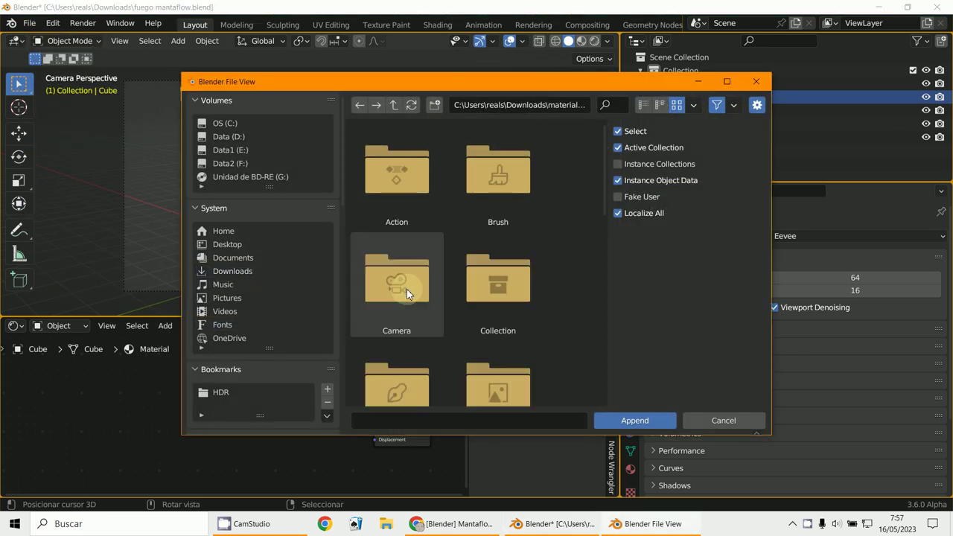
pyautogui.scroll(-10, 464, 359)
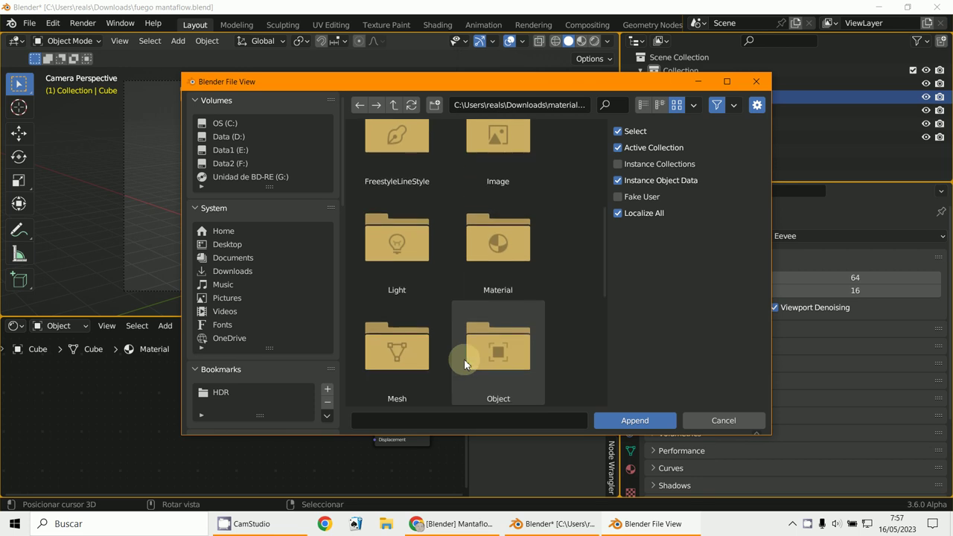
pyautogui.scroll(-2, 506, 155)
pyautogui.scroll(2, 504, 176)
pyautogui.click(504, 176)
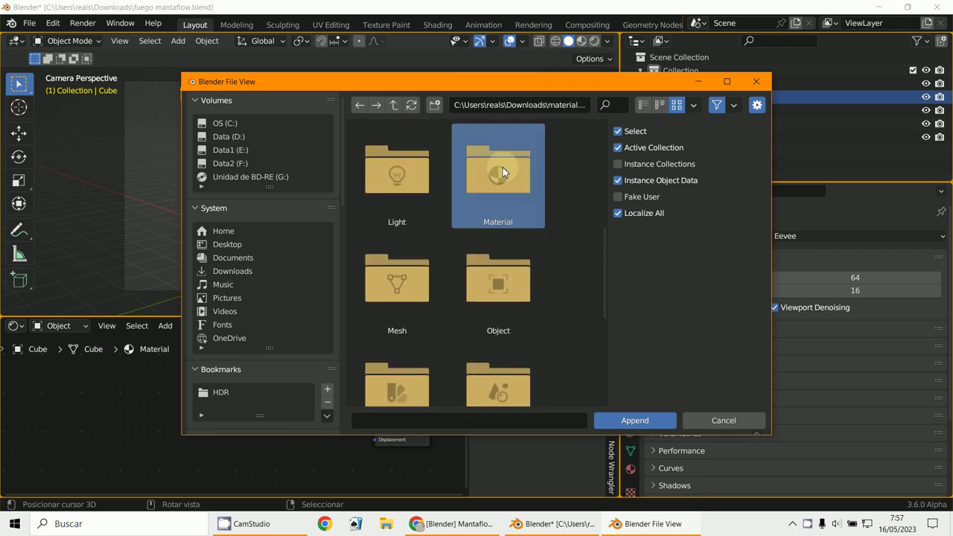
pyautogui.doubleClick(509, 177)
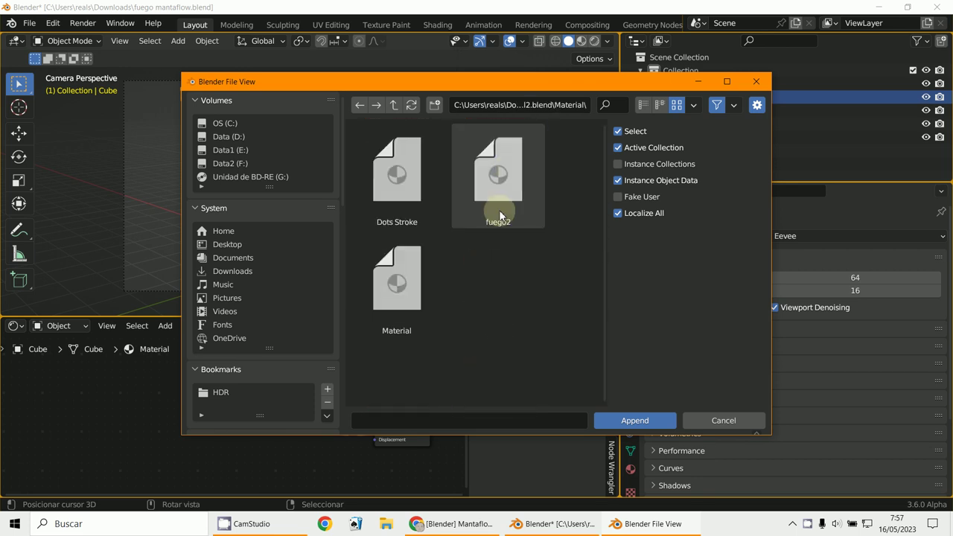
pyautogui.click(502, 197)
pyautogui.click(635, 419)
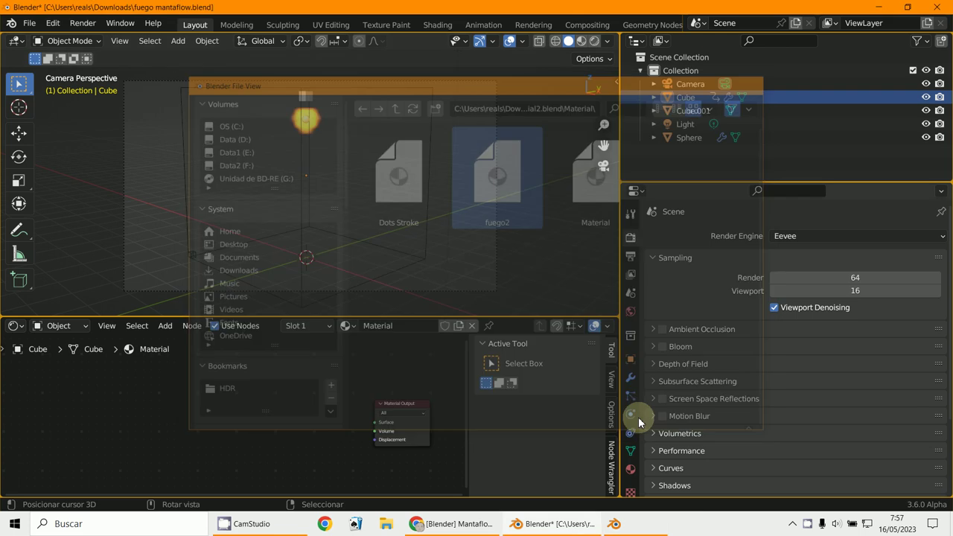
# - Assign the fuego2 material to the Cube's material slot in place of the existing one
pyautogui.scroll(-1, 376, 423)
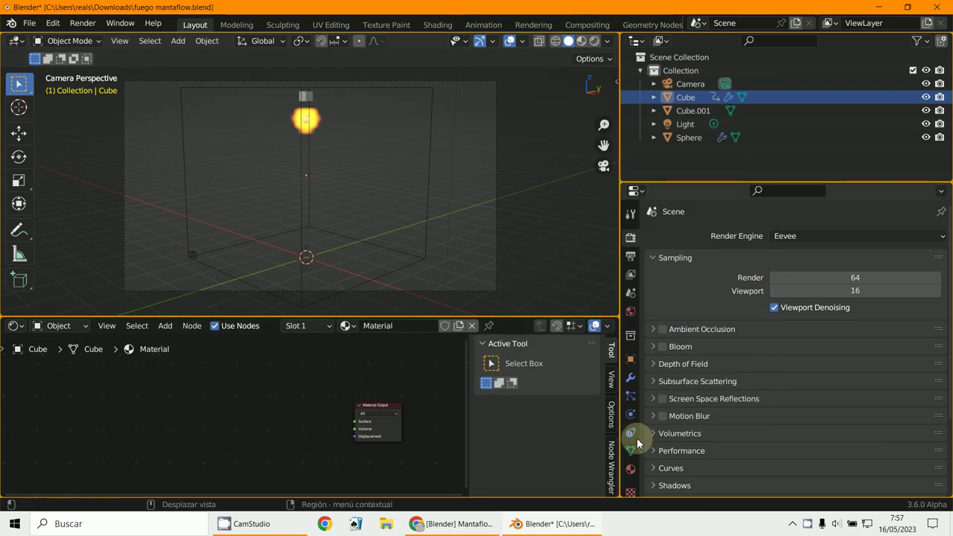
pyautogui.click(630, 469)
pyautogui.click(655, 291)
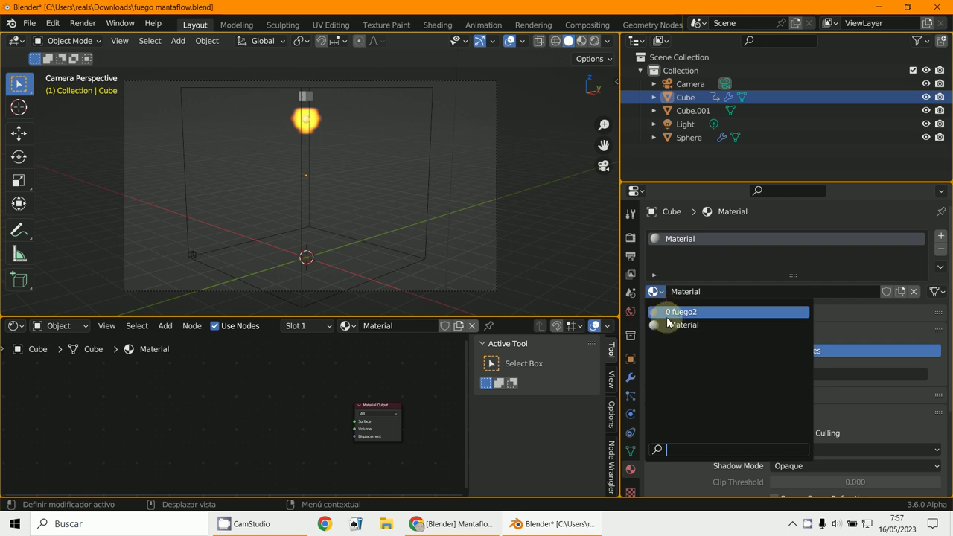
pyautogui.click(673, 312)
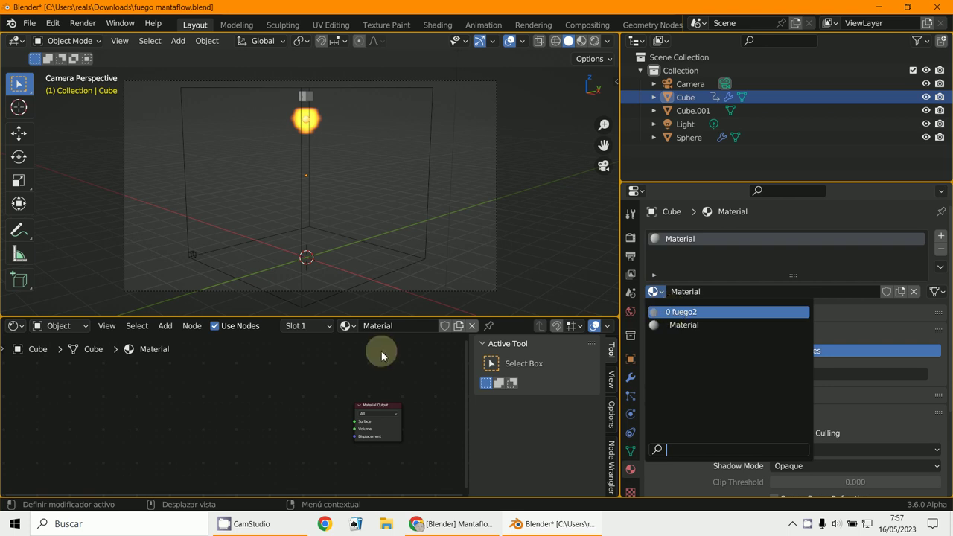
# - Enlarge the shader node editor with its sidebar hidden, and shift the Principled Volume node slightly to the right
pyautogui.scroll(-2, 287, 388)
pyautogui.scroll(-2, 300, 374)
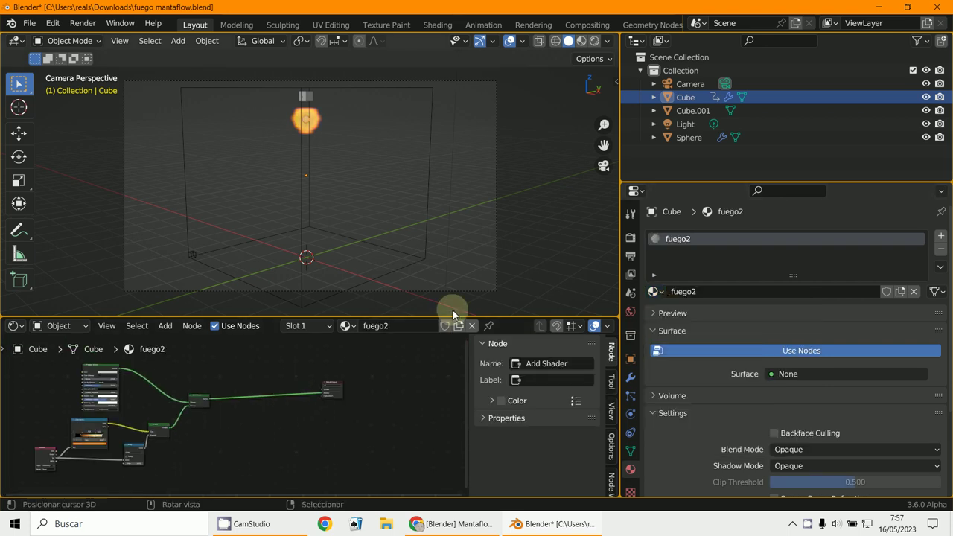
pyautogui.moveTo(417, 318); pyautogui.dragTo(408, 210)
pyautogui.scroll(2, 333, 328)
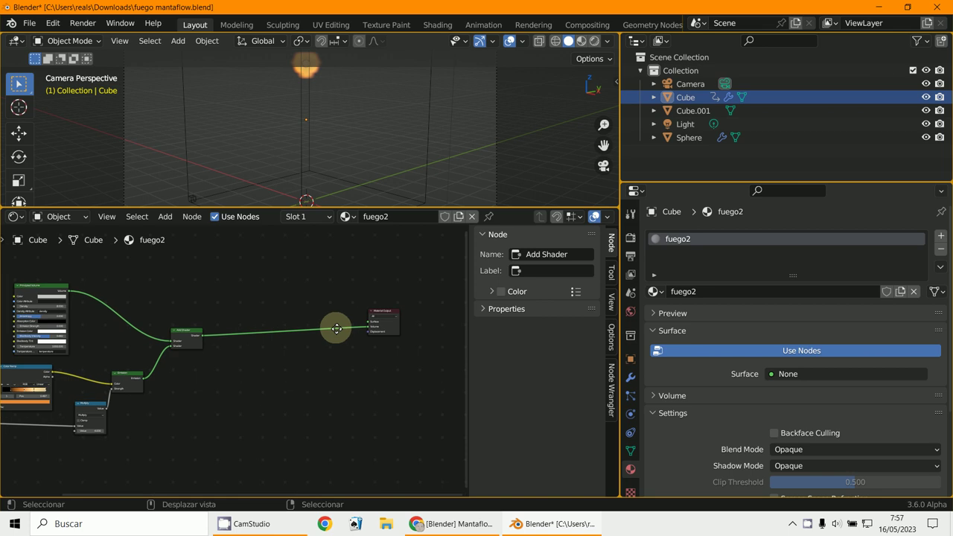
pyautogui.press('n')
pyautogui.moveTo(317, 347); pyautogui.dragTo(506, 355, button='middle')
pyautogui.scroll(3, 506, 351)
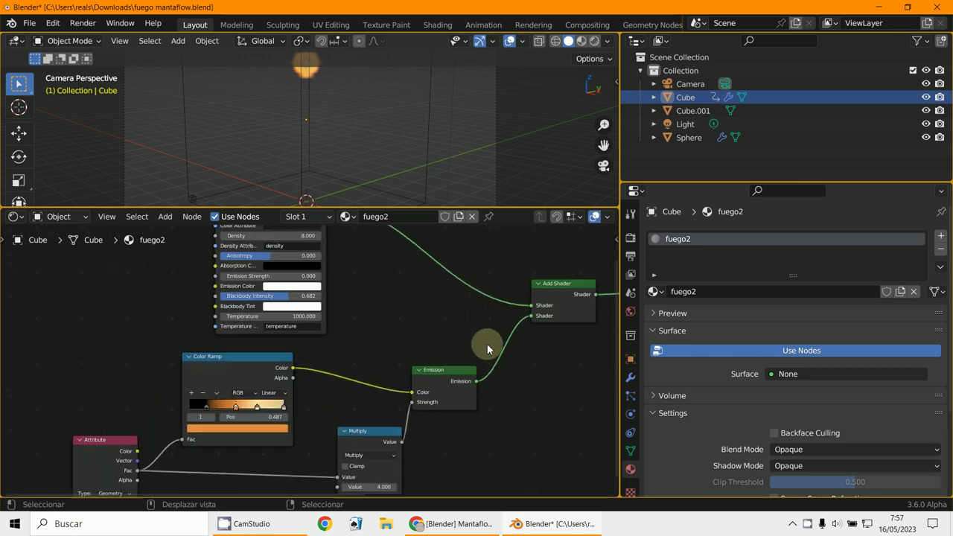
pyautogui.scroll(2, 436, 436)
pyautogui.moveTo(184, 270); pyautogui.dragTo(250, 257)
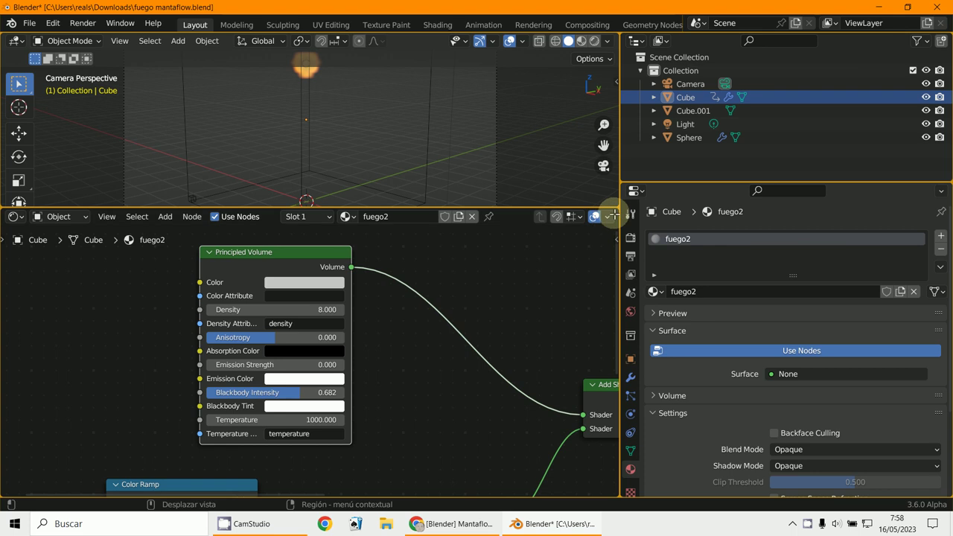
# - Split the node editor horizontally and turn the new lower area into a Timeline
pyautogui.moveTo(615, 215); pyautogui.dragTo(551, 409)
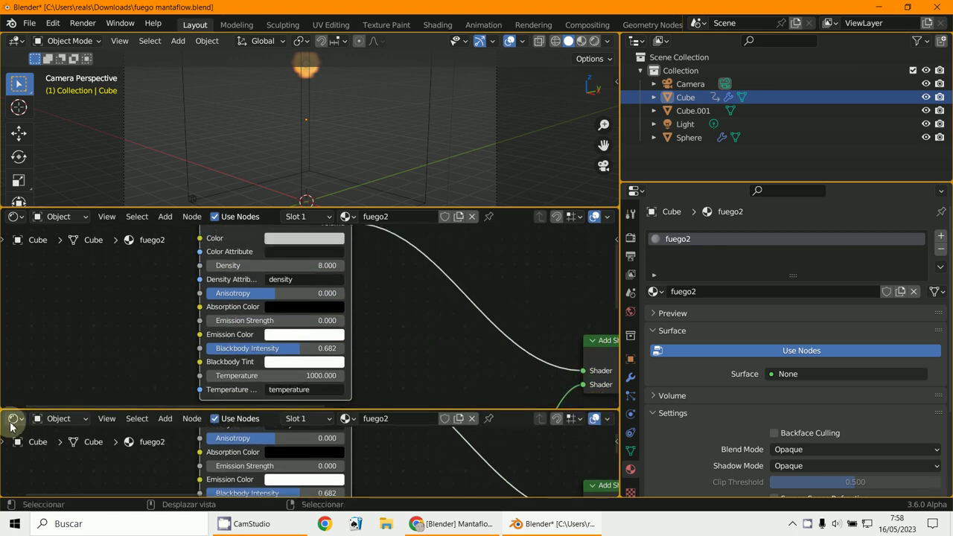
pyautogui.click(13, 421)
pyautogui.click(183, 305)
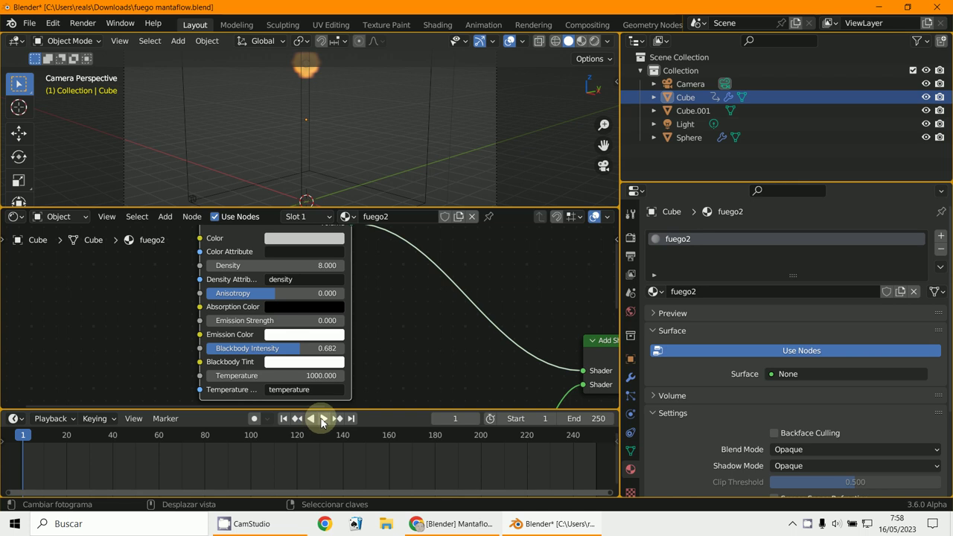
# - Play the fire simulation up to frame 27 and render that frame to preview the material
pyautogui.click(323, 420)
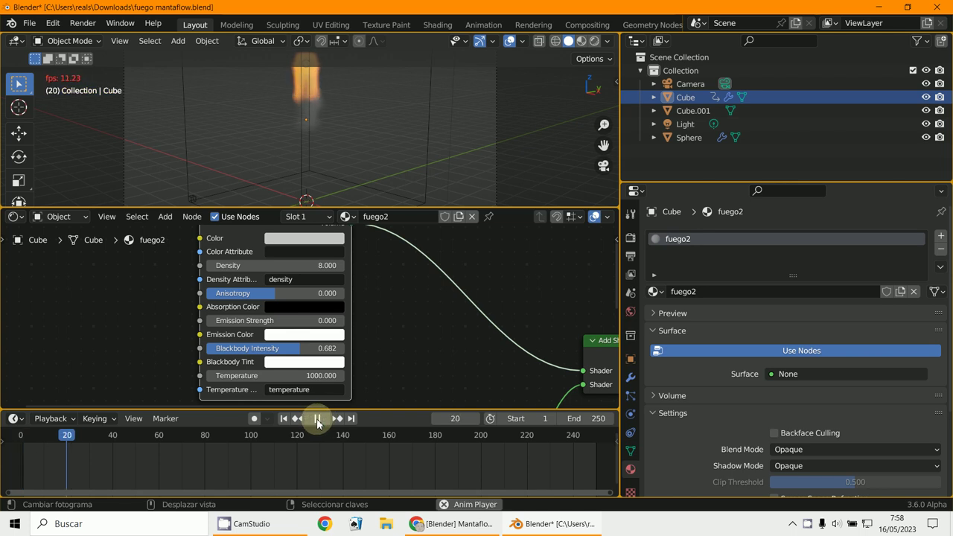
pyautogui.click(317, 419)
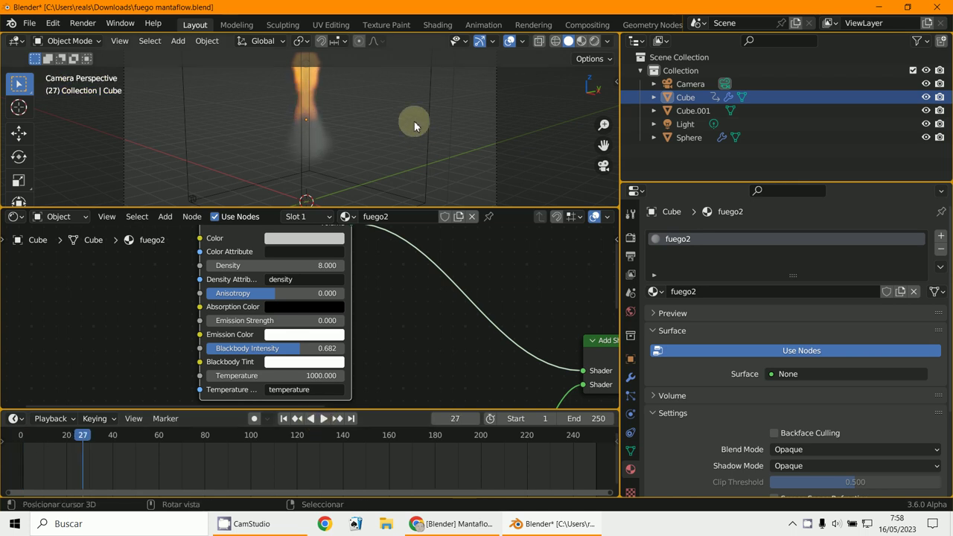
pyautogui.press('F12')
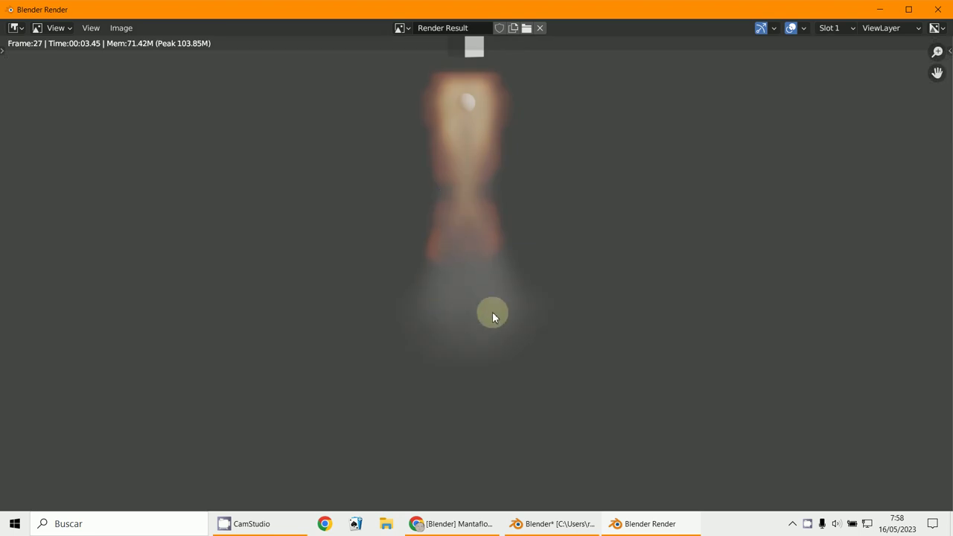
pyautogui.click(876, 10)
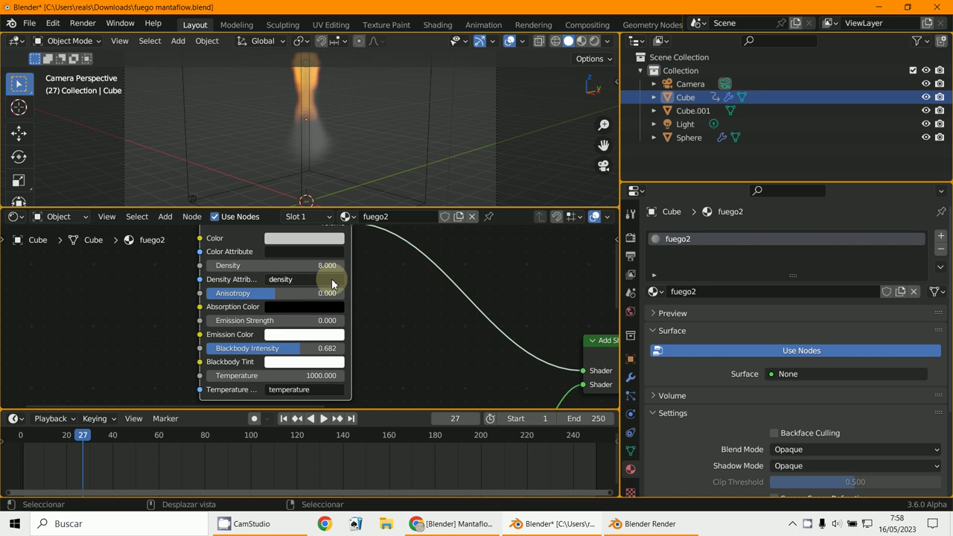
# - Set the Principled Volume node's Density to 0 and switch the viewport to rendered shading
pyautogui.moveTo(322, 290); pyautogui.dragTo(331, 352, button='middle')
pyautogui.scroll(2, 332, 335)
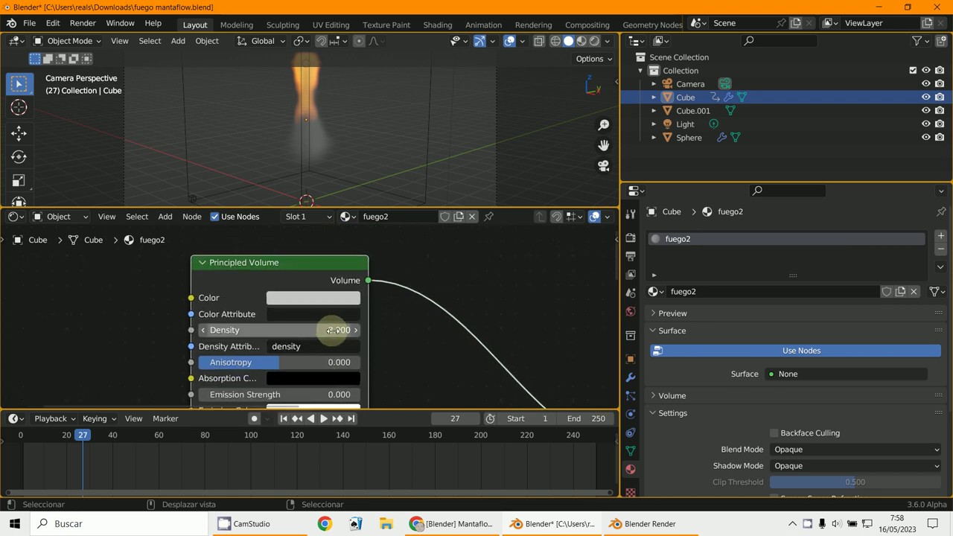
pyautogui.scroll(4, 358, 169)
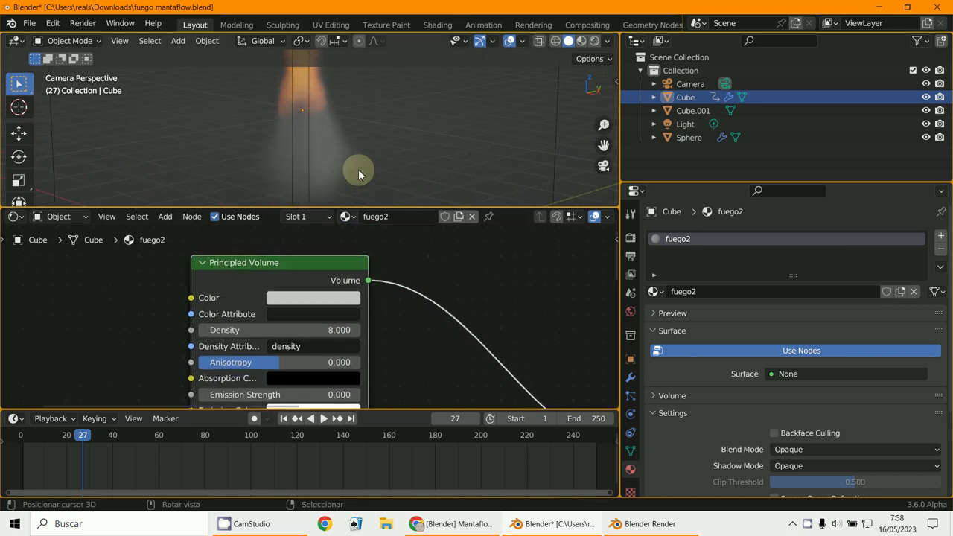
pyautogui.click(335, 330)
pyautogui.write('2.3')
pyautogui.press('Return')
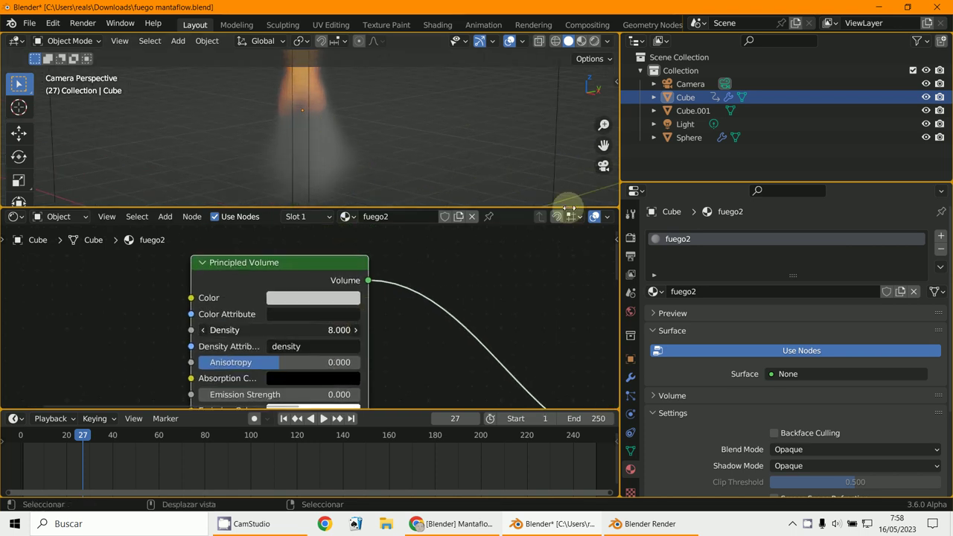
pyautogui.press('BackSpace')
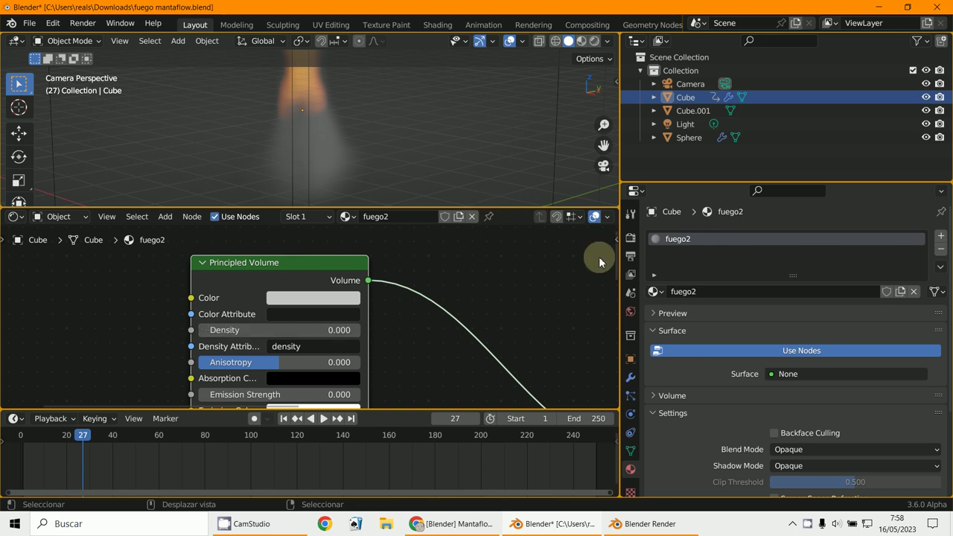
pyautogui.click(594, 42)
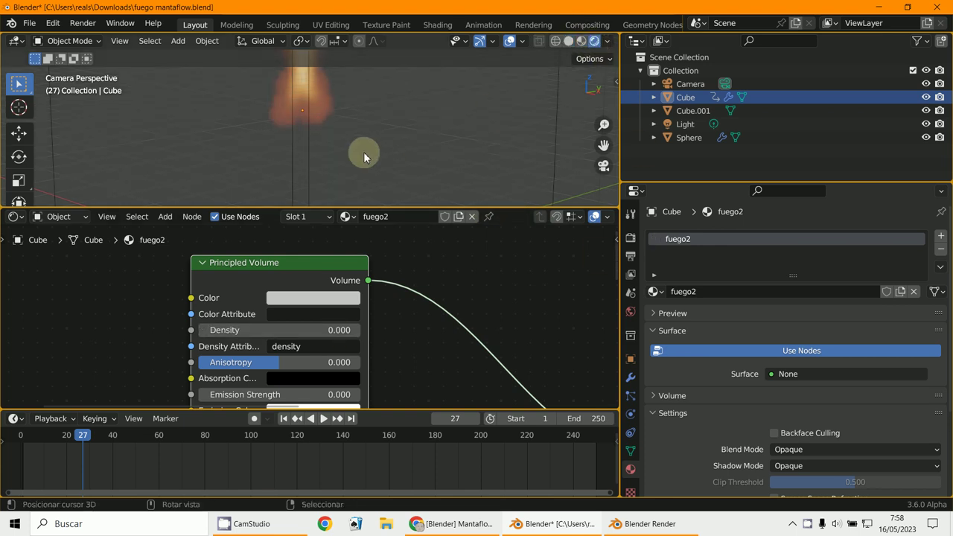
# - Raise the Principled Volume node's Density to 9.6 to thicken the smoke
pyautogui.click(339, 330)
pyautogui.write('1.9')
pyautogui.press('Return')
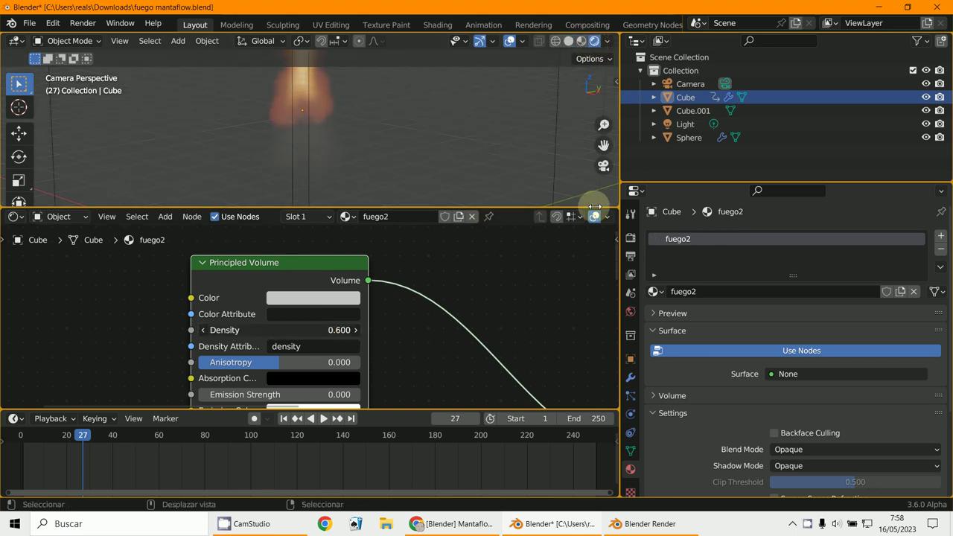
pyautogui.moveTo(361, 207); pyautogui.dragTo(477, 214)
pyautogui.moveTo(342, 336); pyautogui.dragTo(497, 210)
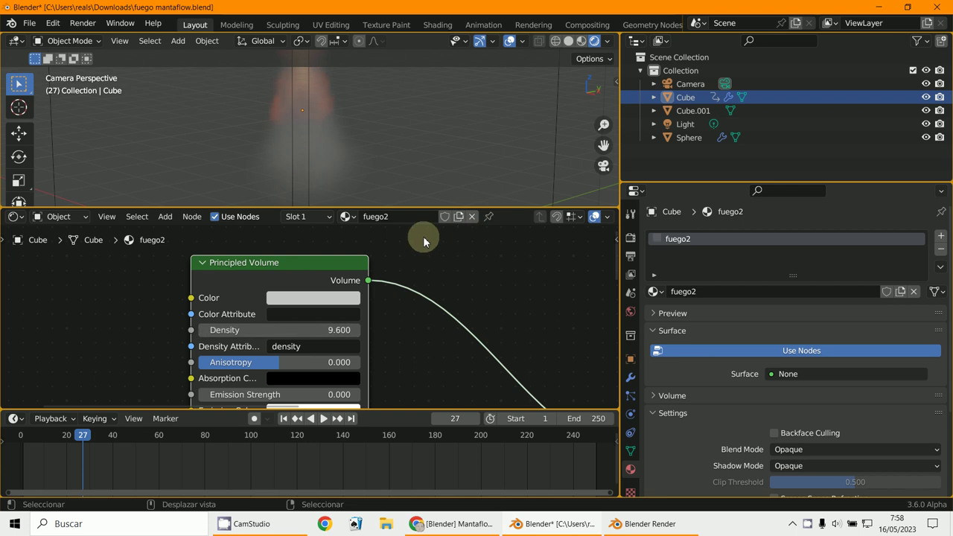
# - Enlarge the node editor over most of the 3D viewport so the whole shader tree fits
pyautogui.scroll(-3, 426, 320)
pyautogui.moveTo(411, 206); pyautogui.dragTo(453, 75)
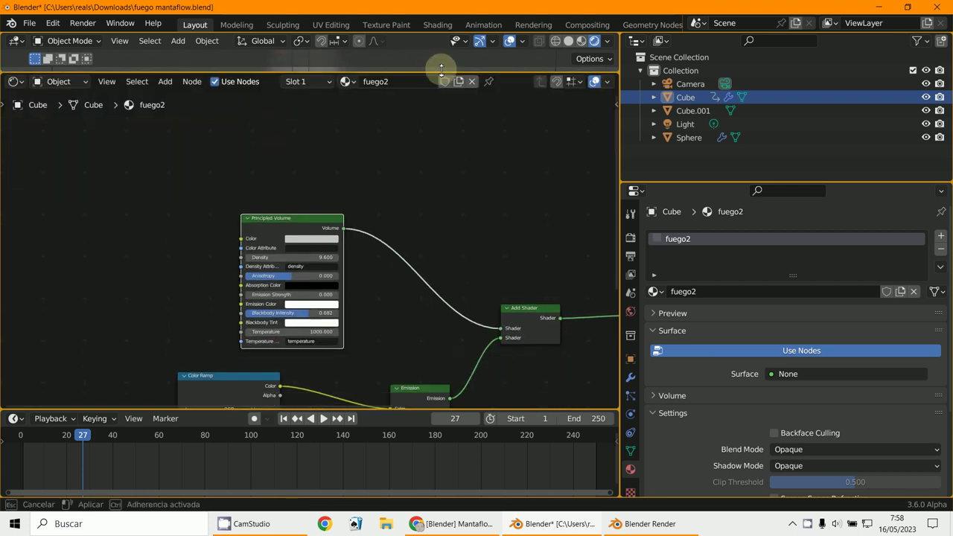
pyautogui.scroll(-2, 393, 251)
pyautogui.moveTo(393, 251); pyautogui.dragTo(397, 228, button='middle')
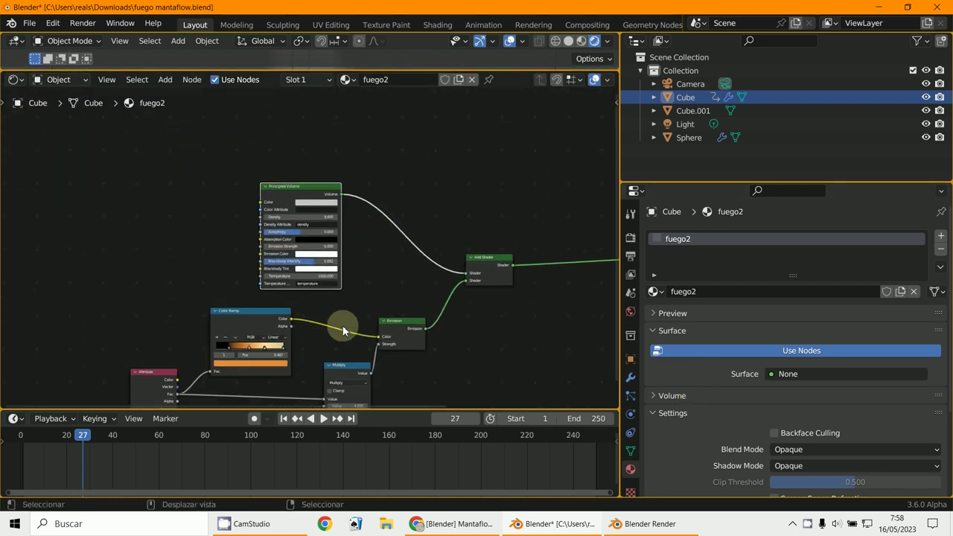
# - Move the flame Attribute node slightly up and away from the Color Ramp node
pyautogui.moveTo(341, 323); pyautogui.dragTo(368, 272, button='middle')
pyautogui.scroll(2, 340, 304)
pyautogui.scroll(1, 369, 268)
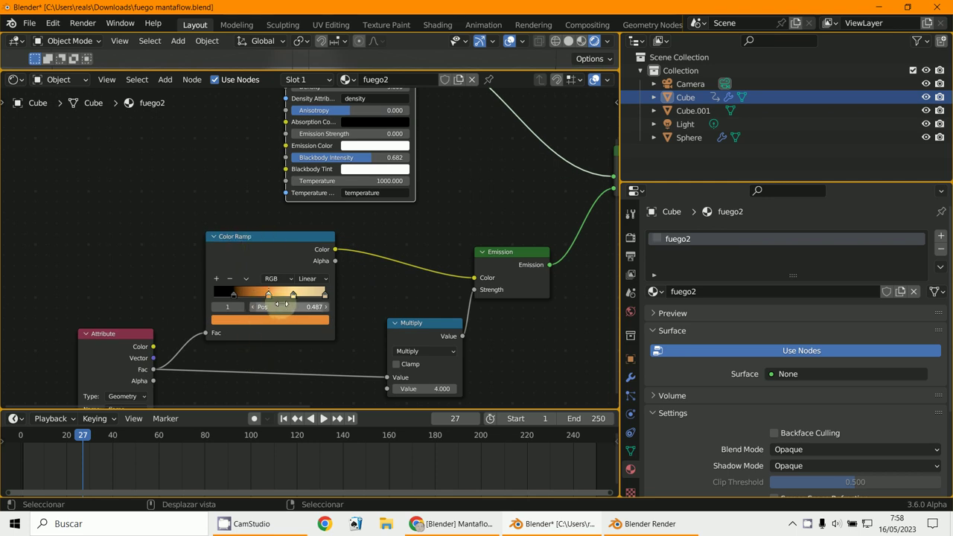
pyautogui.scroll(-1, 290, 302)
pyautogui.moveTo(273, 304); pyautogui.dragTo(281, 313, button='middle')
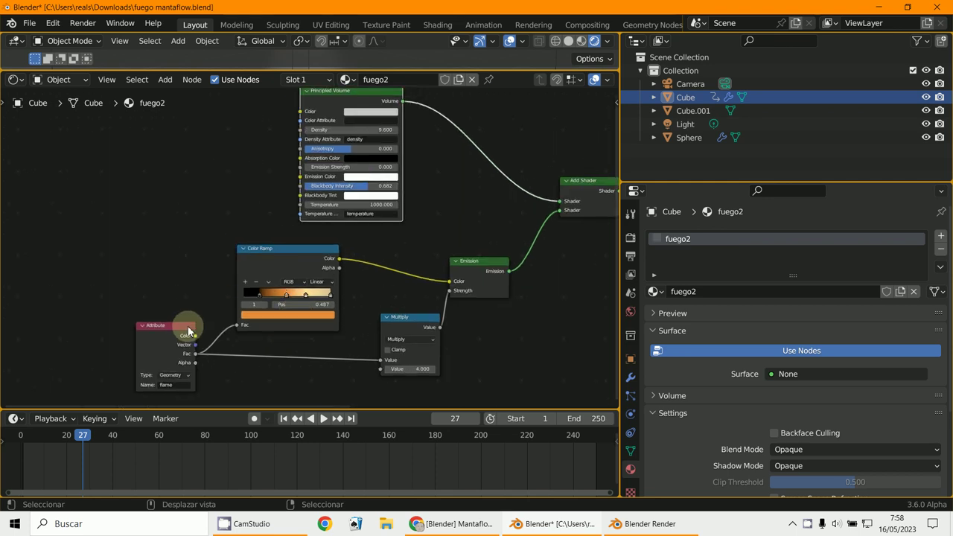
pyautogui.moveTo(157, 331); pyautogui.dragTo(139, 320)
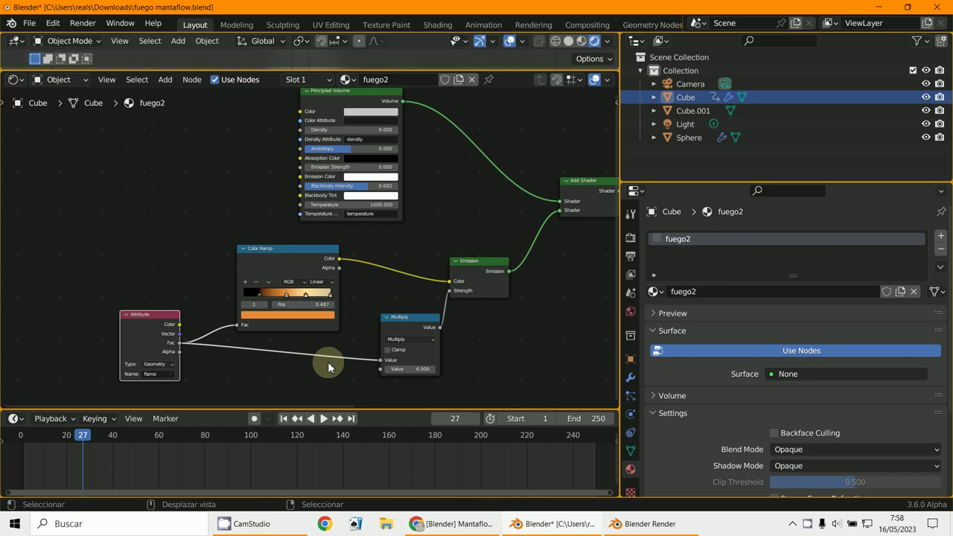
# - Move the Multiply node down and closer to the Color Ramp node in the fuego2 shader tree
pyautogui.moveTo(354, 366); pyautogui.dragTo(400, 334, button='middle')
pyautogui.scroll(3, 250, 351)
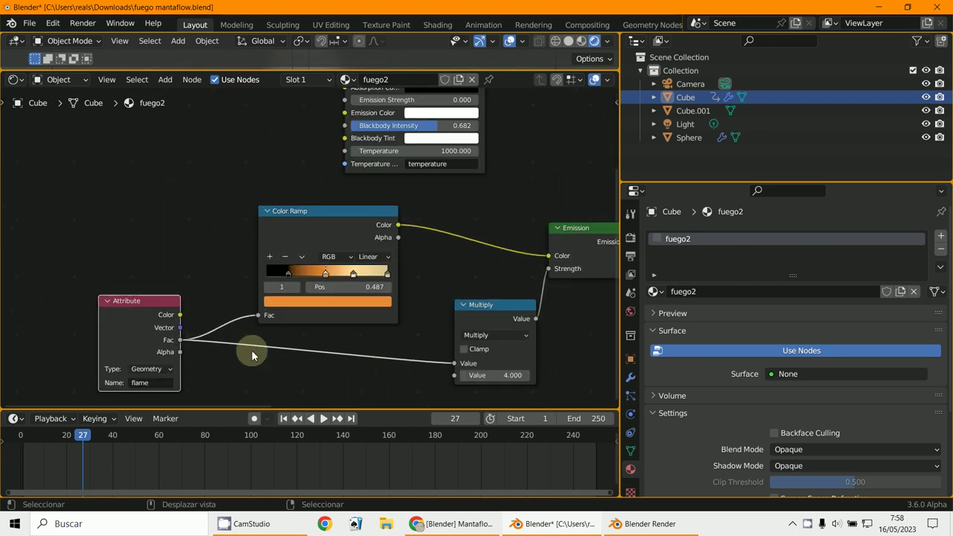
pyautogui.moveTo(267, 303); pyautogui.dragTo(312, 266, button='middle')
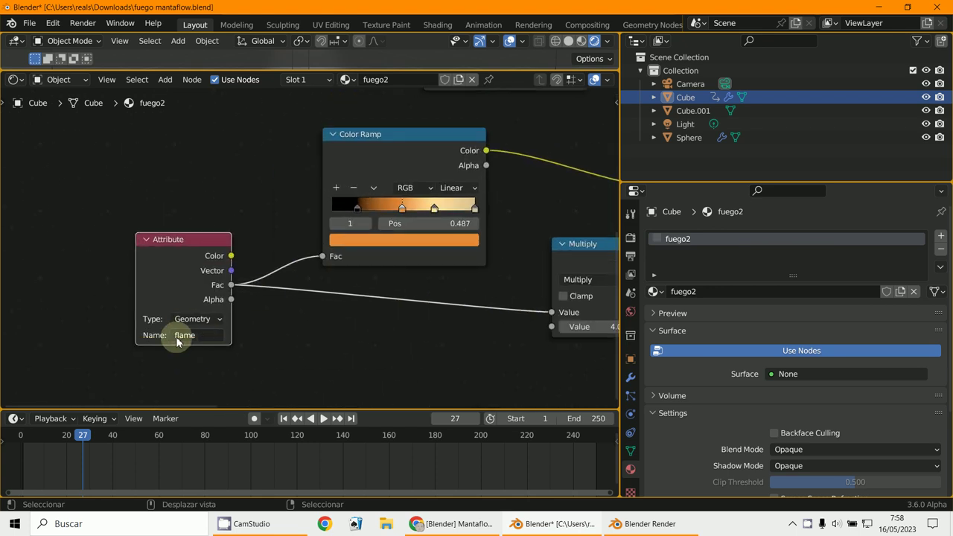
pyautogui.scroll(-3, 290, 334)
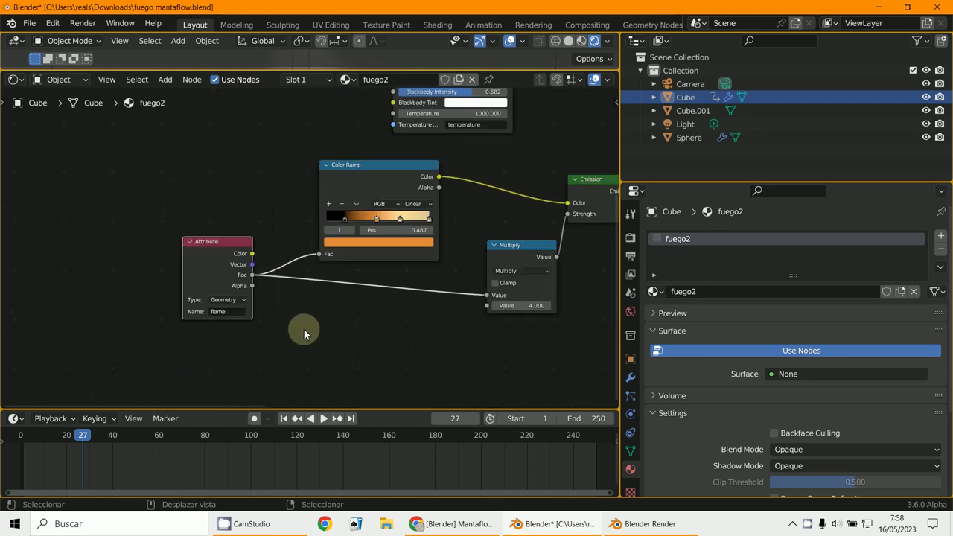
pyautogui.moveTo(304, 330); pyautogui.dragTo(144, 372, button='middle')
pyautogui.scroll(2, 283, 339)
pyautogui.moveTo(349, 307); pyautogui.dragTo(287, 328)
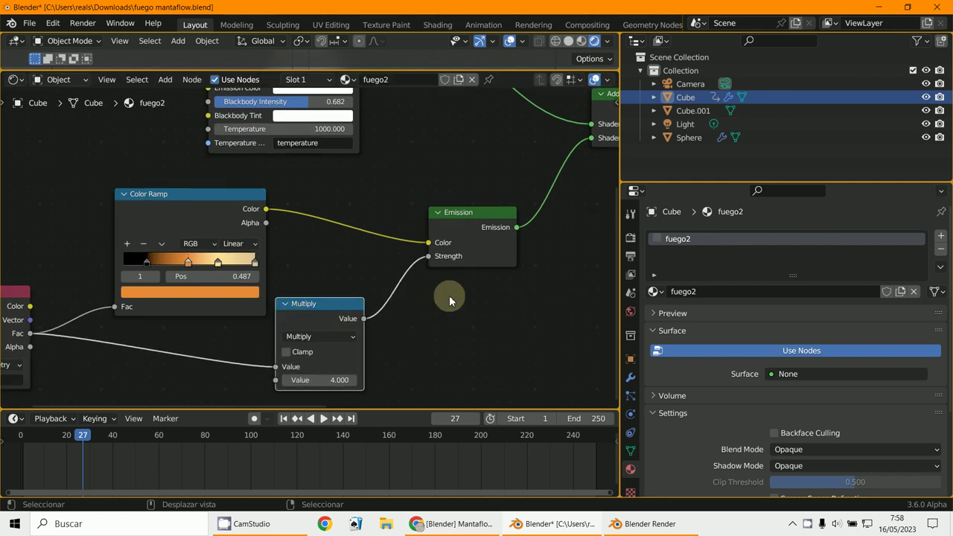
# - Move the Emission node slightly up and closer to the Add Shader node
pyautogui.moveTo(450, 279); pyautogui.dragTo(305, 330, button='middle')
pyautogui.moveTo(310, 272); pyautogui.dragTo(328, 262)
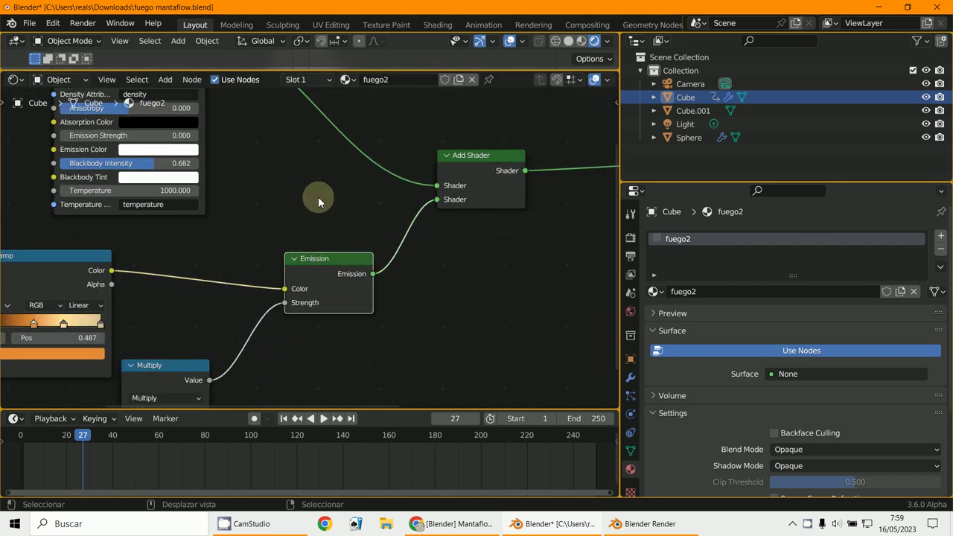
pyautogui.moveTo(315, 198); pyautogui.dragTo(326, 290, button='middle')
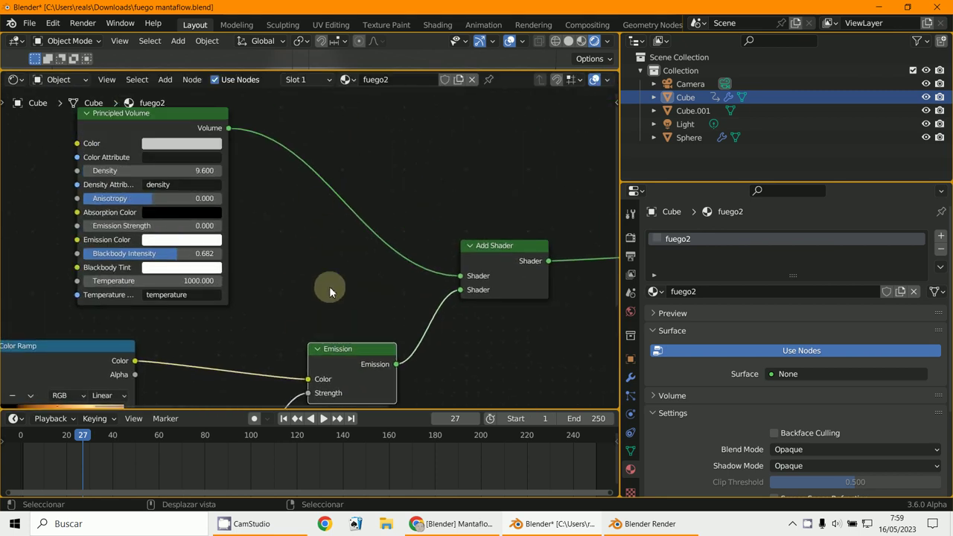
pyautogui.moveTo(334, 358); pyautogui.dragTo(333, 351)
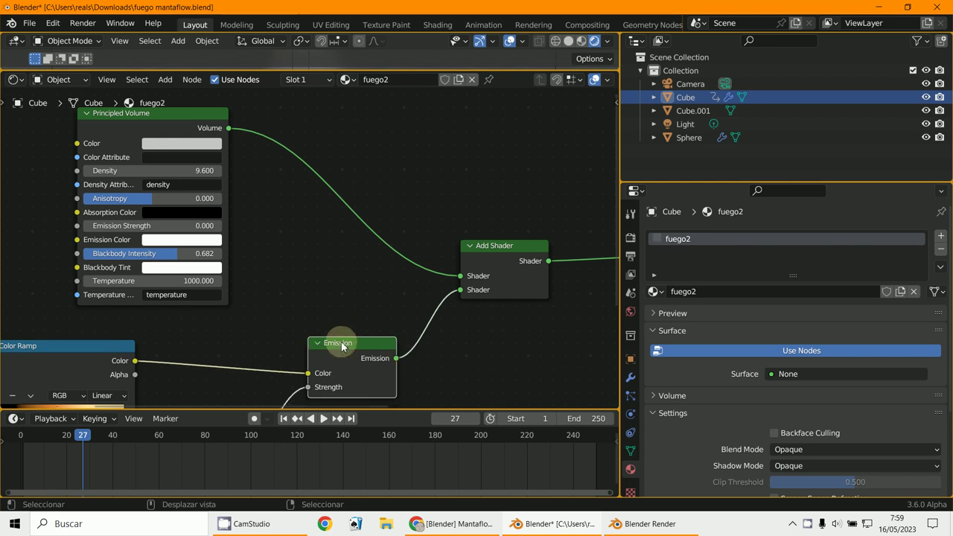
pyautogui.moveTo(362, 357); pyautogui.dragTo(343, 352)
# - Move the Add Shader node away from the Emission node, toward the Material Output node
pyautogui.moveTo(507, 353); pyautogui.dragTo(322, 320, button='middle')
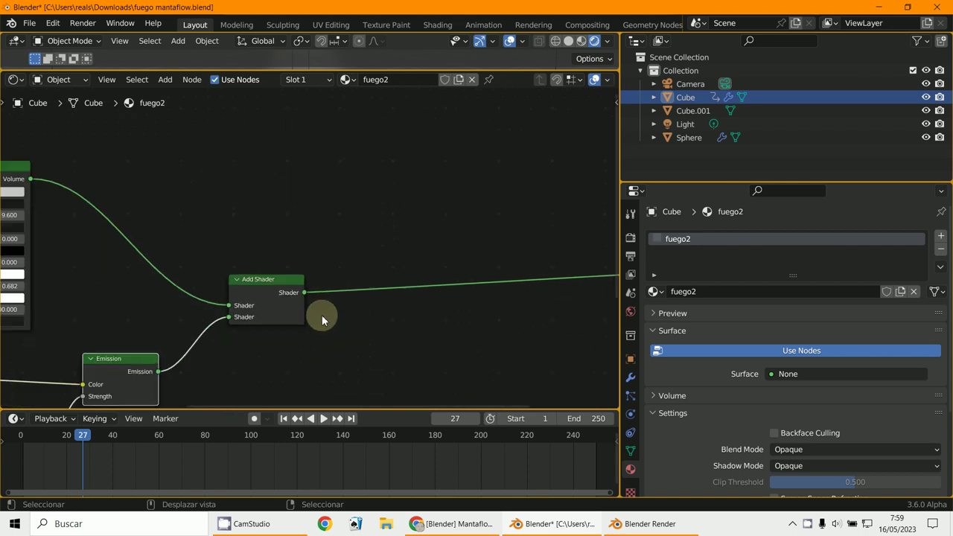
pyautogui.moveTo(252, 287); pyautogui.dragTo(341, 270)
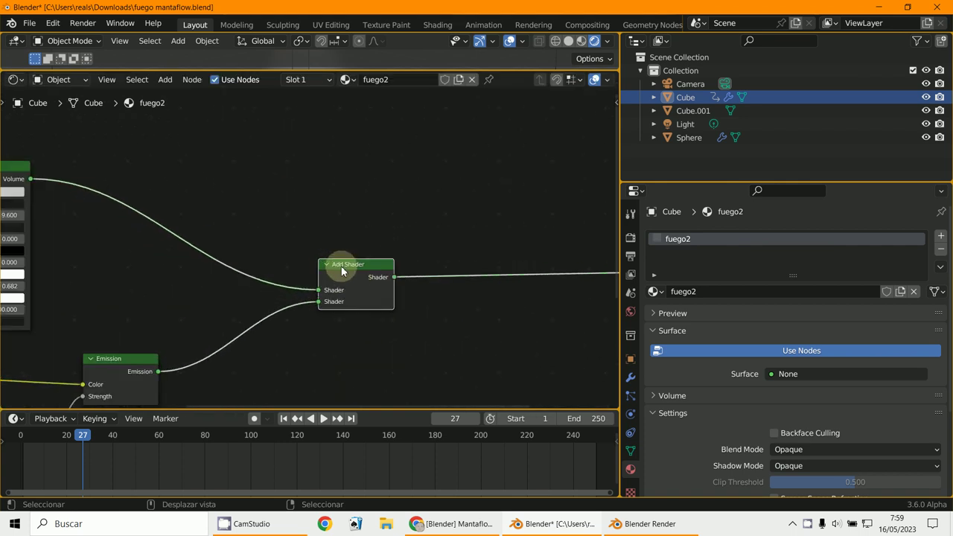
pyautogui.scroll(2, 342, 271)
pyautogui.scroll(-4, 351, 271)
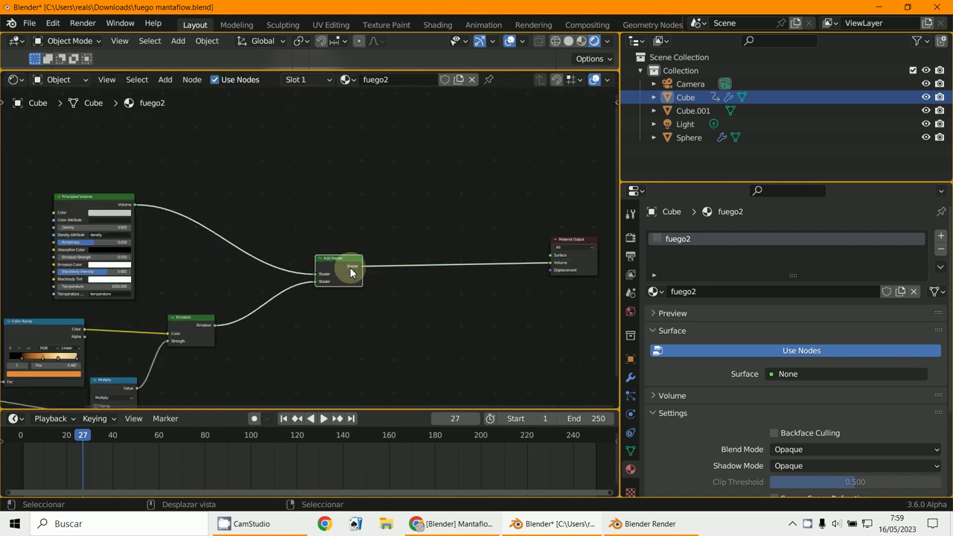
pyautogui.scroll(-1, 480, 281)
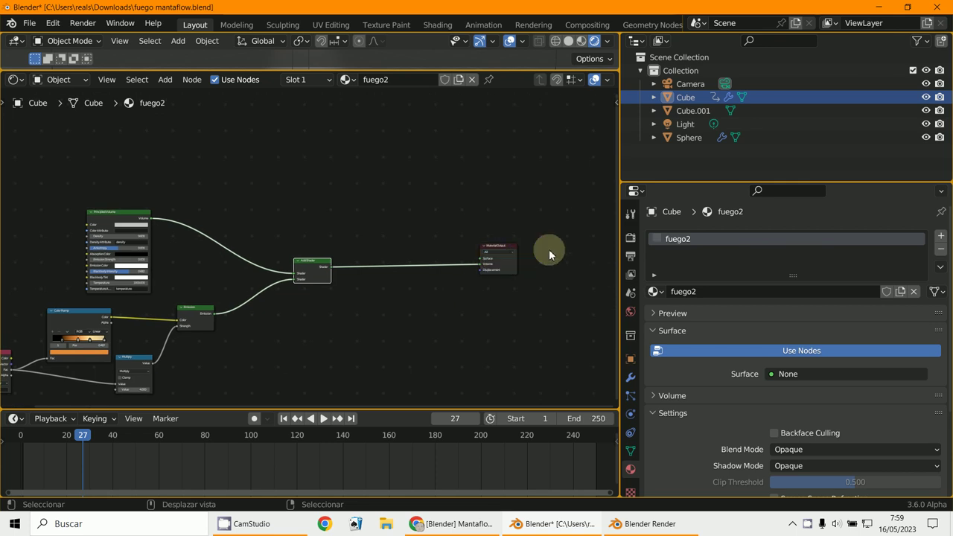
# - Enlarge the 3D viewport over the node editor and render frame 27 with the small cube above the flame selected
pyautogui.moveTo(497, 69); pyautogui.dragTo(474, 349)
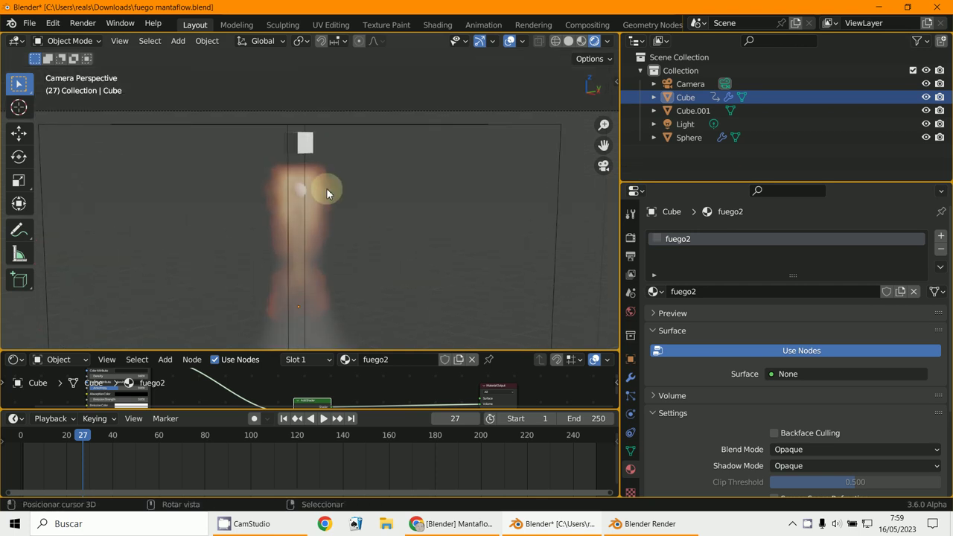
pyautogui.click(302, 140)
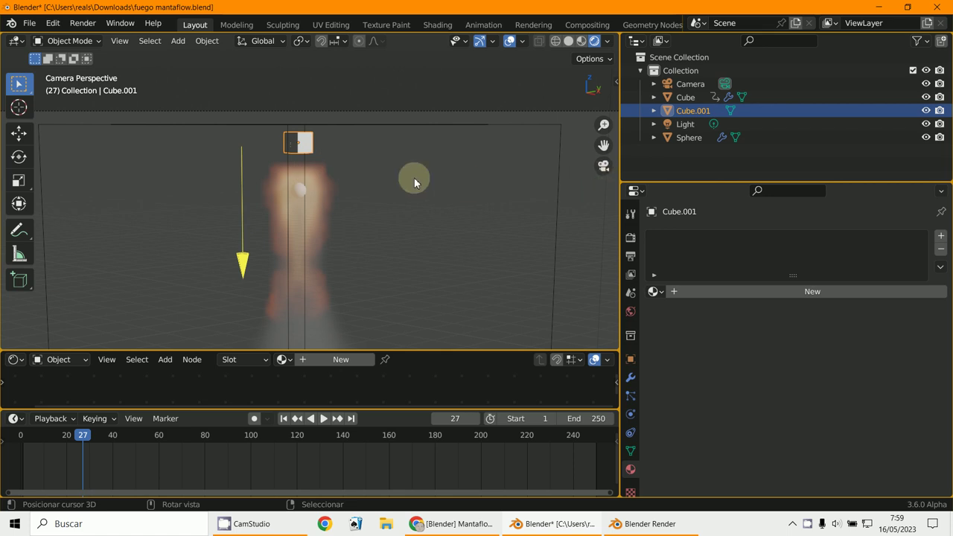
pyautogui.press('F12')
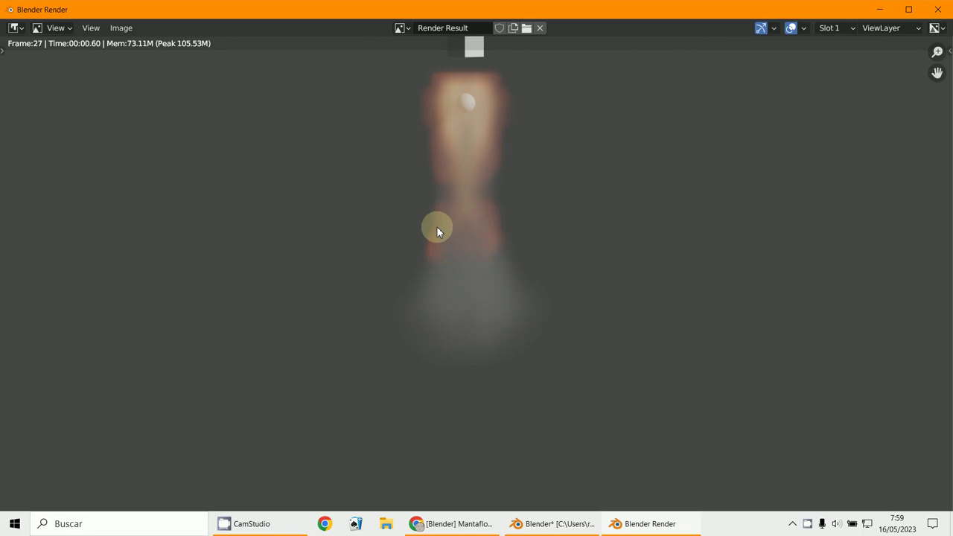
pyautogui.click(876, 12)
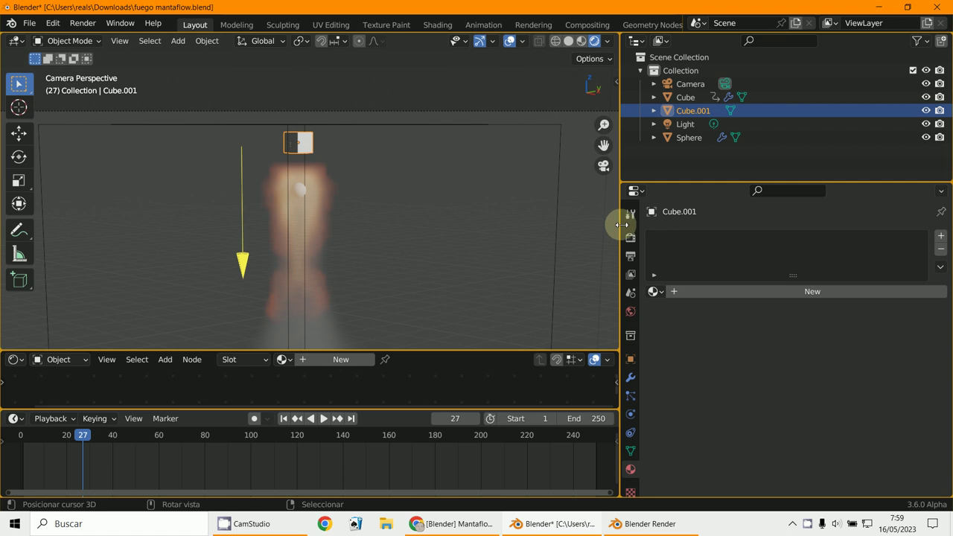
# - Widen the properties area and enable the Transparent film option in the Eevee render settings
pyautogui.moveTo(621, 225); pyautogui.dragTo(472, 225)
pyautogui.click(481, 237)
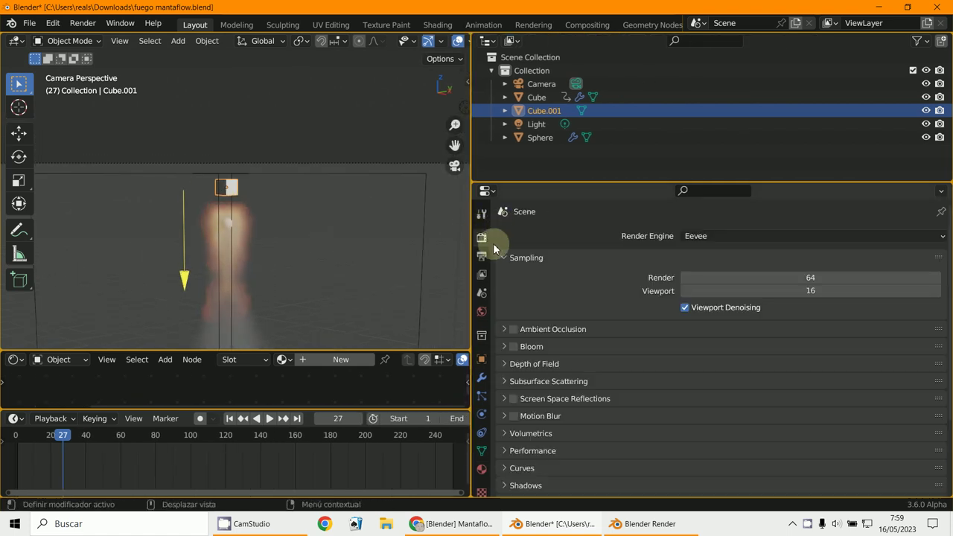
pyautogui.scroll(-4, 536, 327)
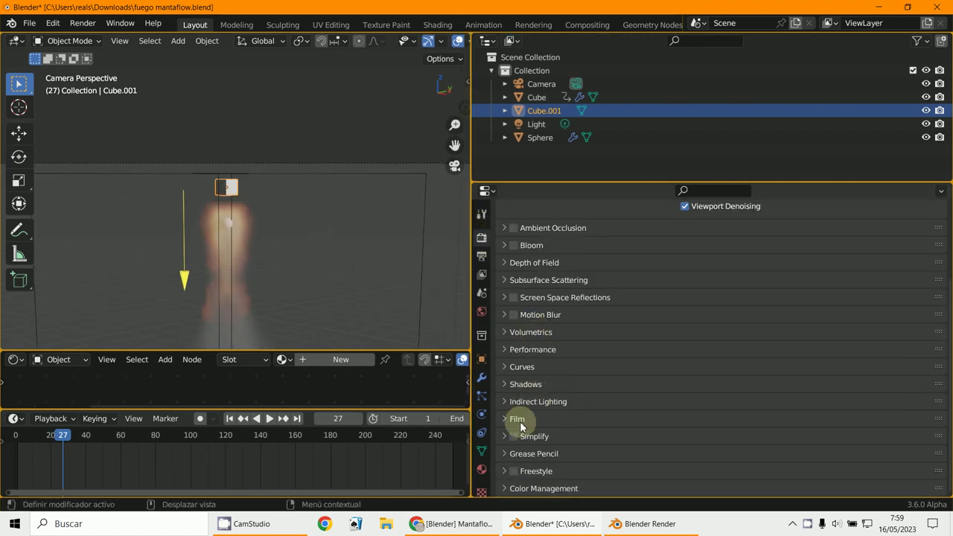
pyautogui.click(521, 421)
pyautogui.scroll(-2, 631, 374)
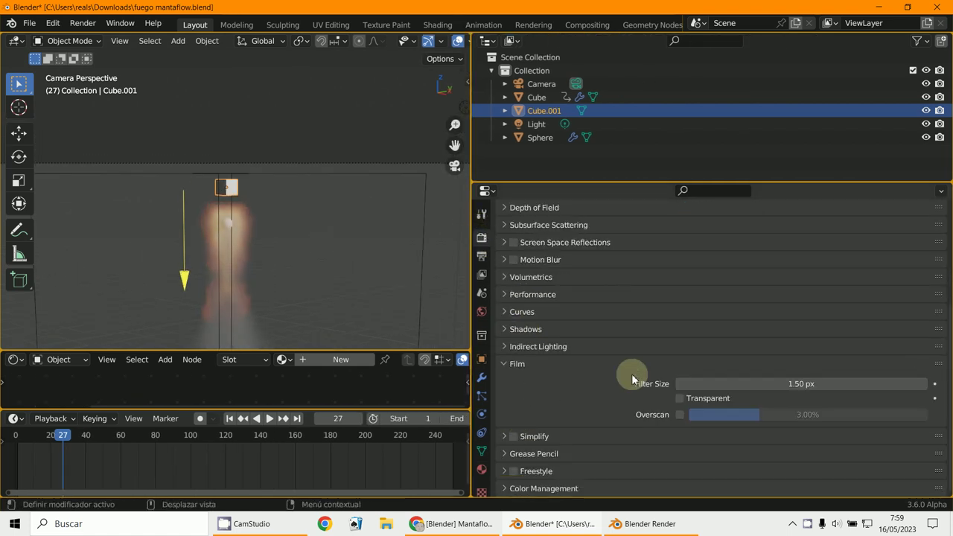
pyautogui.click(680, 398)
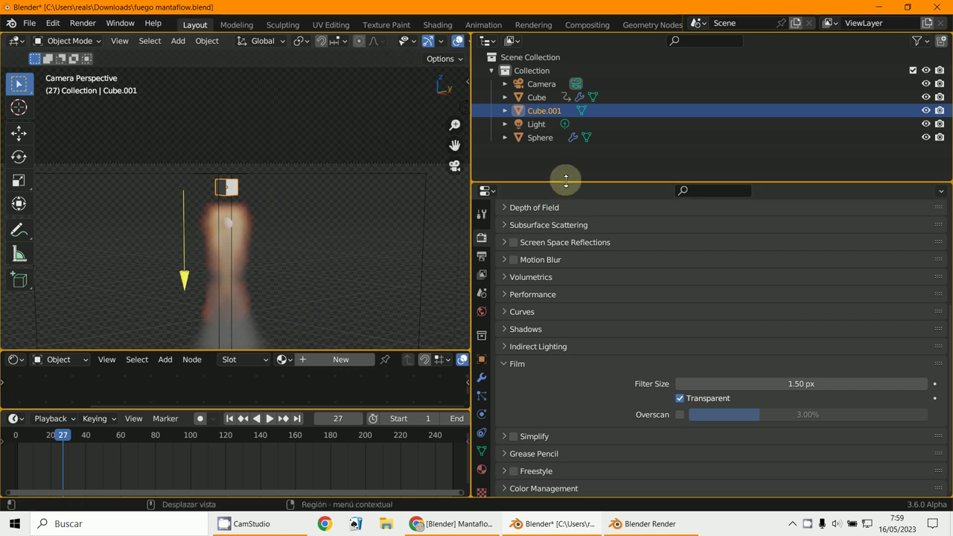
# - Turn the outliner area into an enlarged Compositor and enable Use Nodes
pyautogui.moveTo(561, 183); pyautogui.dragTo(581, 380)
pyautogui.click(488, 41)
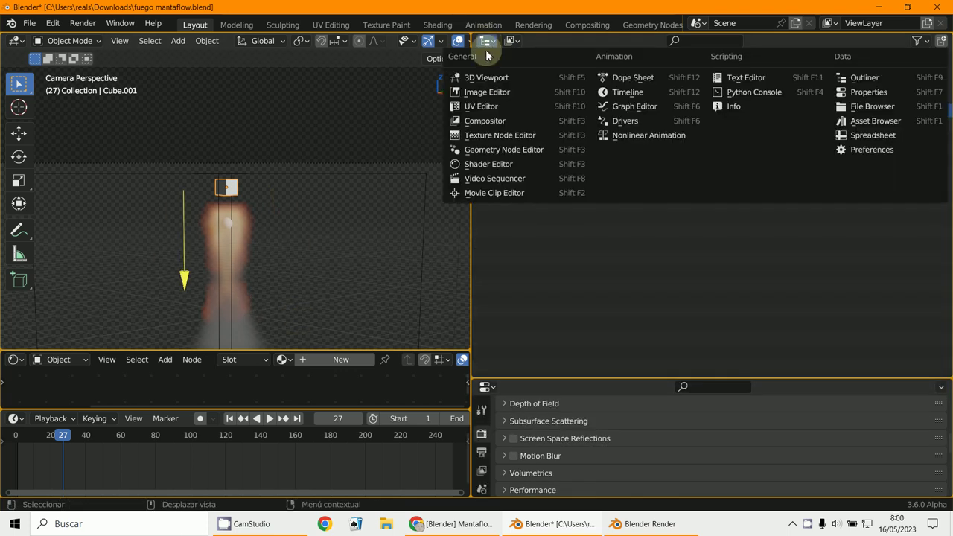
pyautogui.click(485, 120)
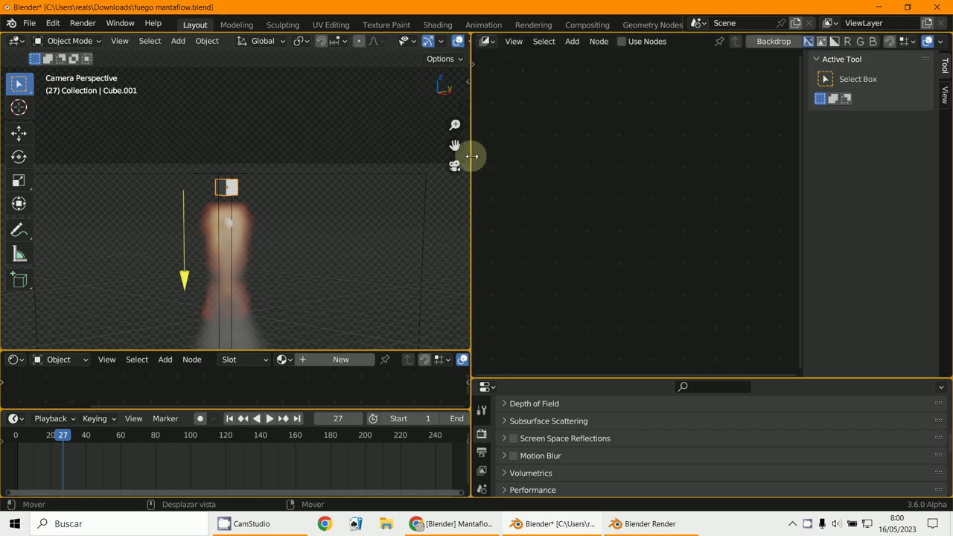
pyautogui.moveTo(472, 156); pyautogui.dragTo(289, 134)
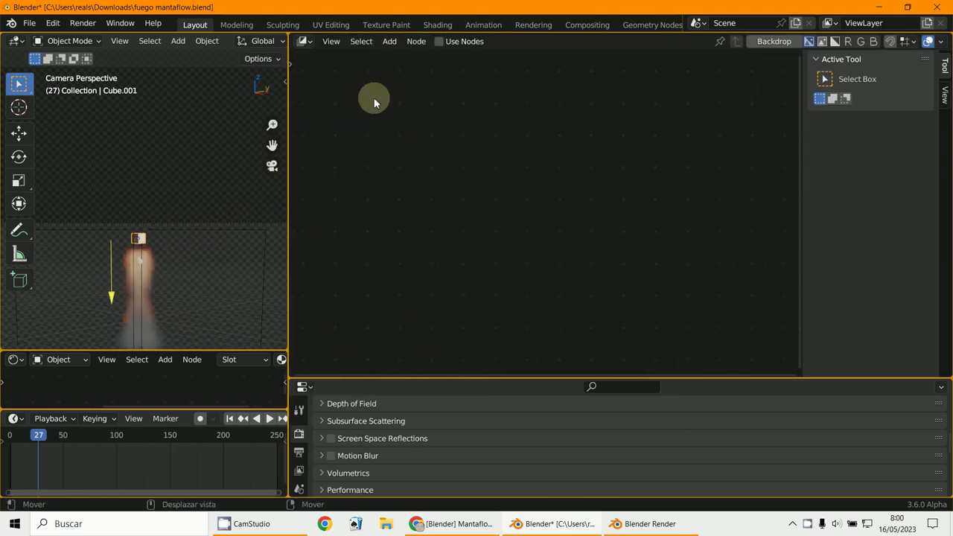
pyautogui.click(439, 42)
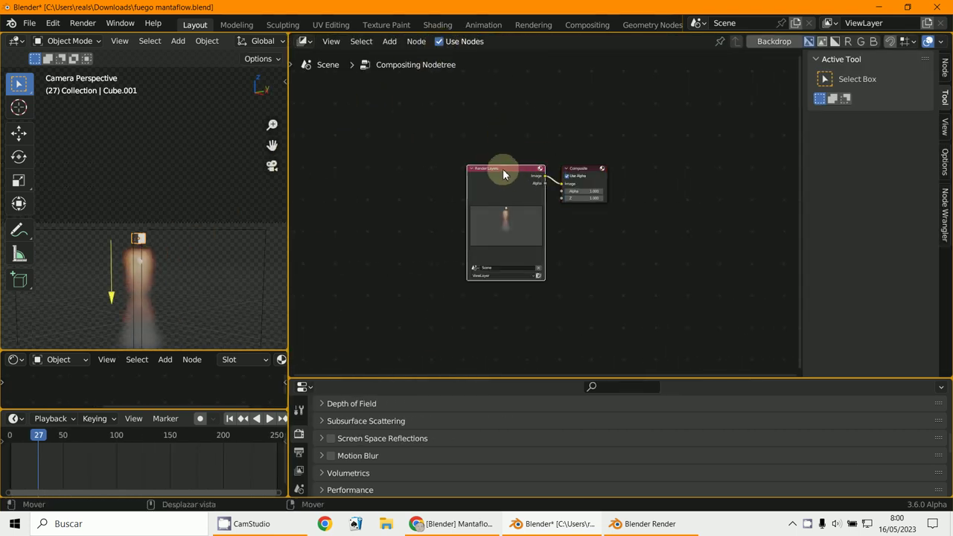
# - Spread the Render Layers and Composite nodes apart to make room between them
pyautogui.moveTo(503, 175); pyautogui.dragTo(397, 171)
pyautogui.click(571, 172)
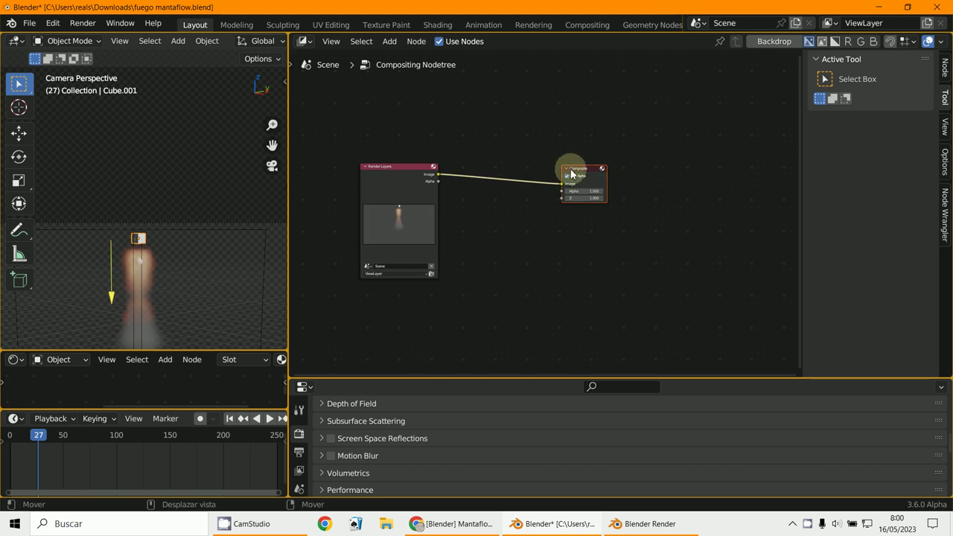
pyautogui.moveTo(581, 172); pyautogui.dragTo(710, 173)
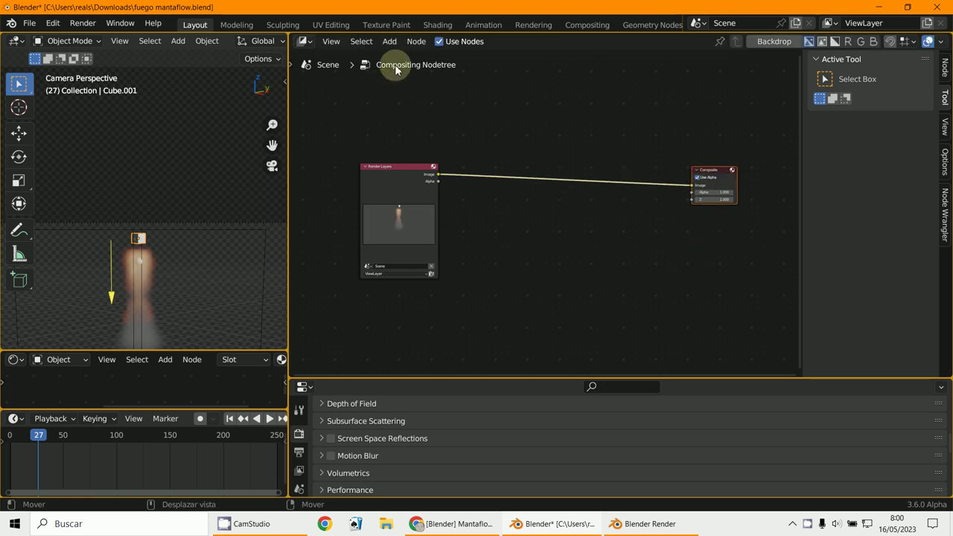
# - Add a Viewer output node directly below the Composite node
pyautogui.click(388, 42)
pyautogui.moveTo(420, 91)
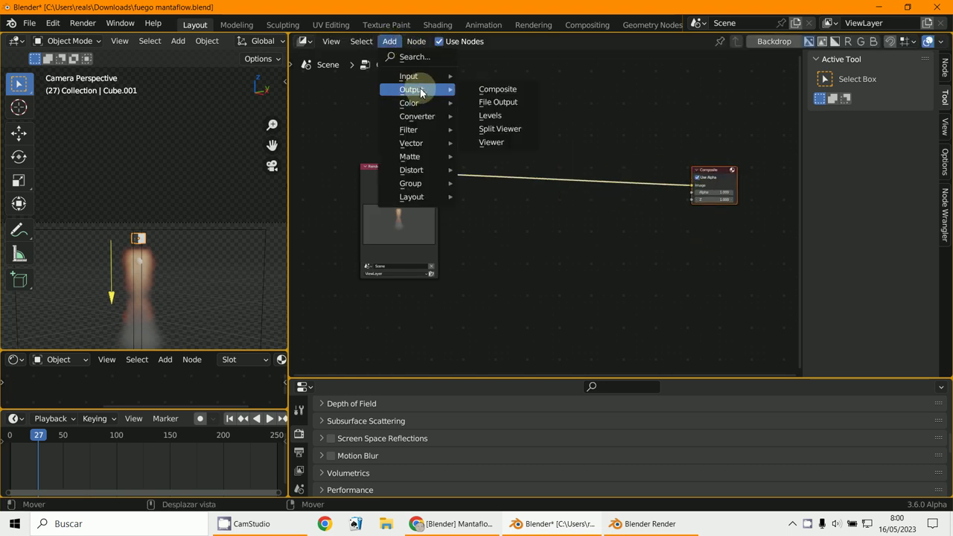
pyautogui.click(492, 143)
pyautogui.click(718, 228)
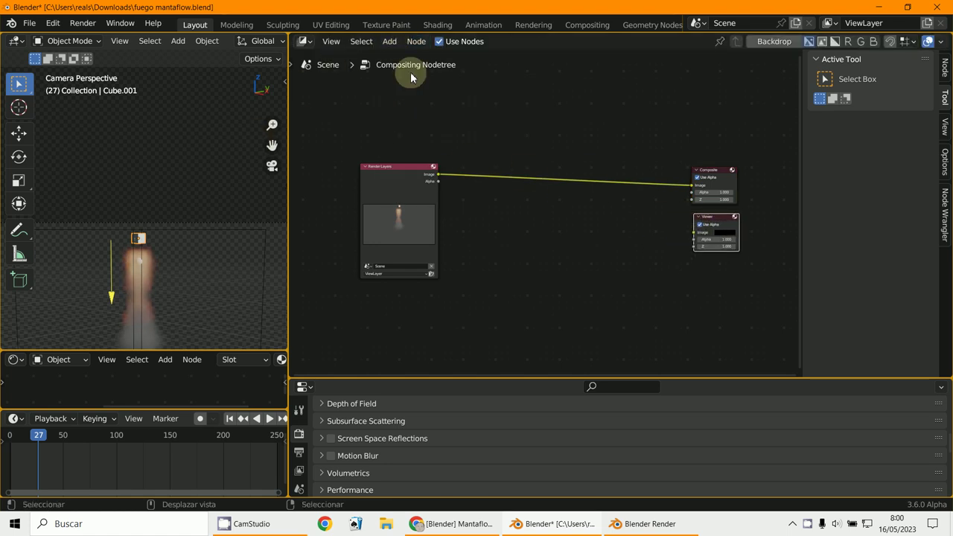
# - Insert a Reroute on the image link before the Composite node and connect it to the Viewer's Image input
pyautogui.click(391, 42)
pyautogui.moveTo(417, 196)
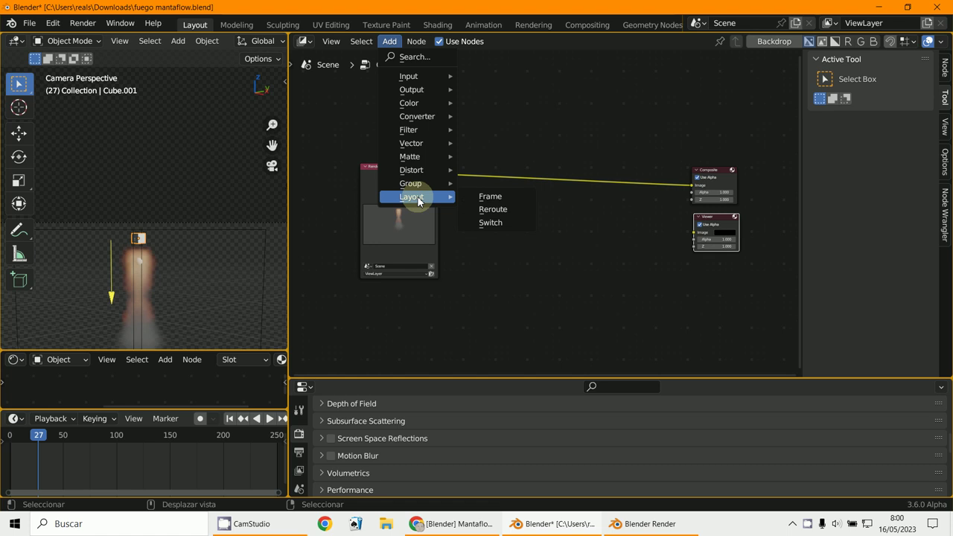
pyautogui.click(481, 210)
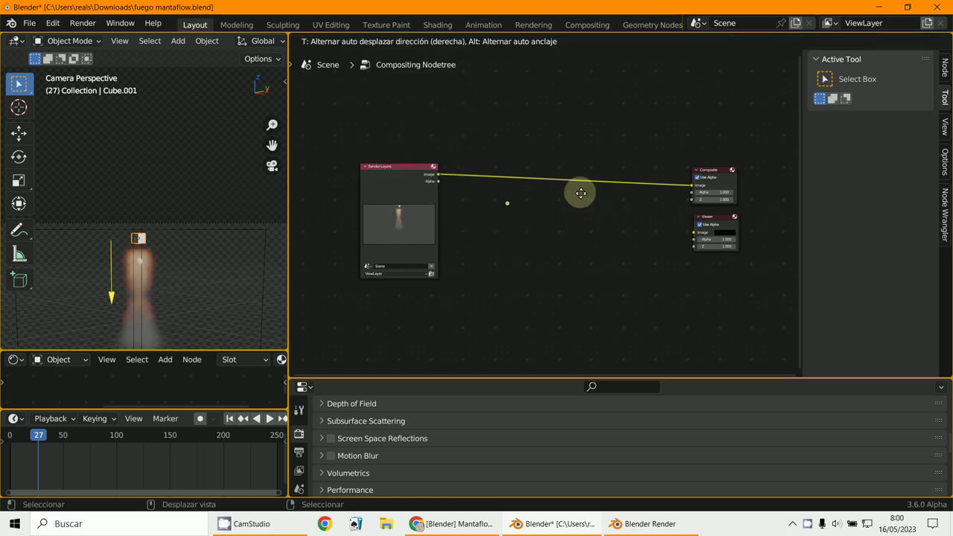
pyautogui.click(661, 189)
pyautogui.moveTo(658, 186)
pyautogui.mouseDown()
pyautogui.moveTo(668, 211)
pyautogui.moveTo(657, 187)
pyautogui.mouseUp()
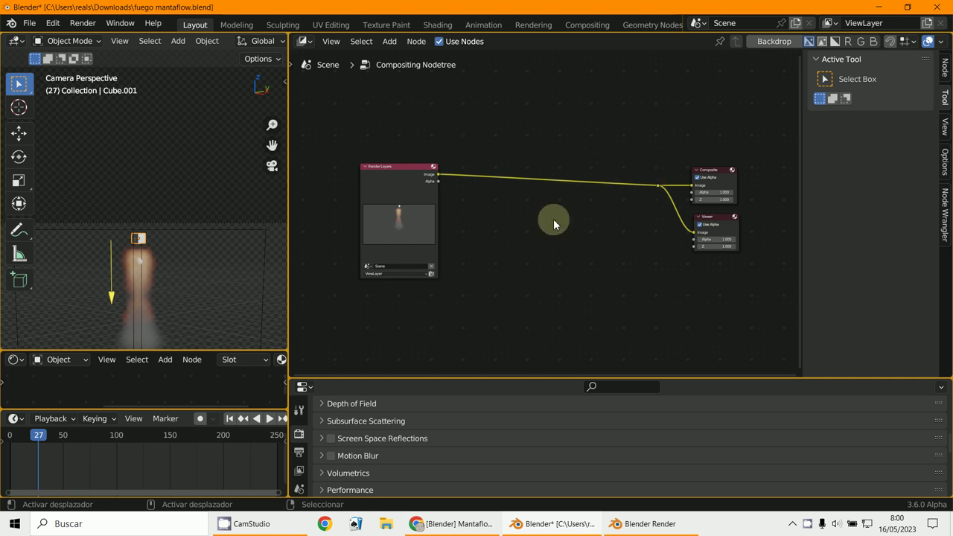
# - Insert a Mix node between Render Layers and the Reroute, with the rendered image feeding its second Image input
pyautogui.click(389, 42)
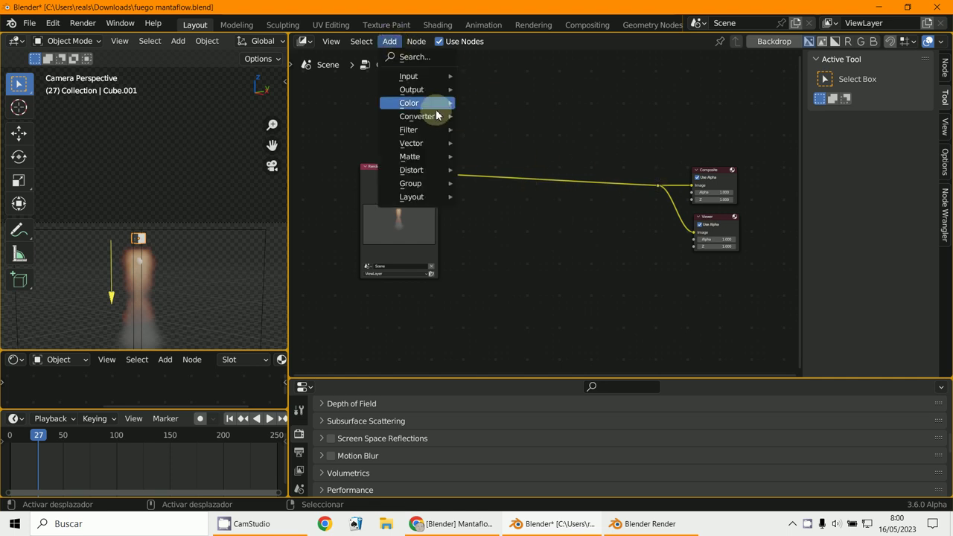
pyautogui.moveTo(429, 103)
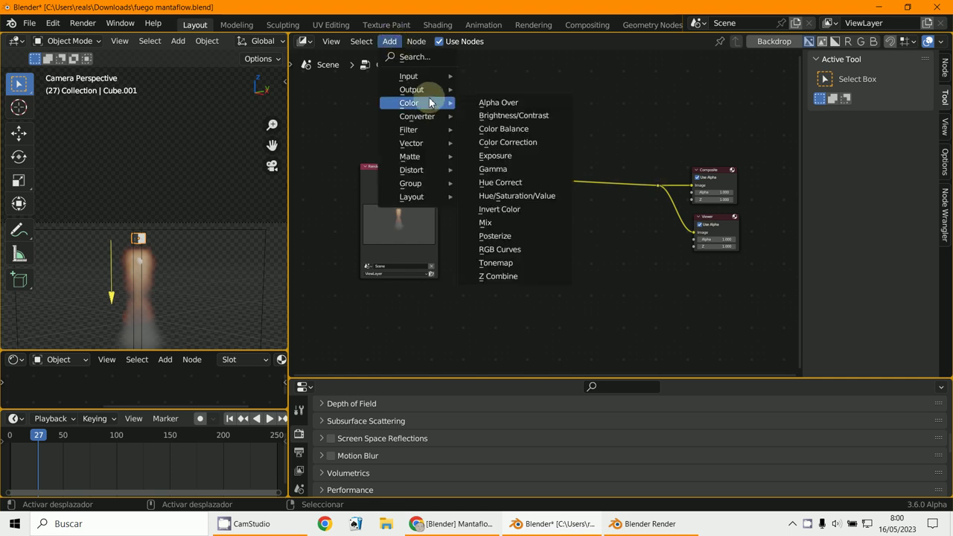
pyautogui.click(504, 223)
pyautogui.click(534, 202)
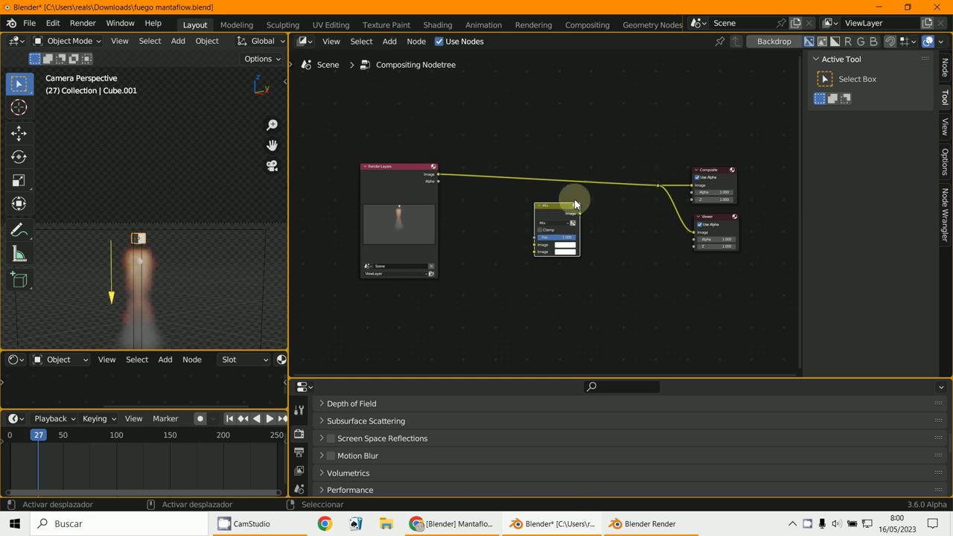
pyautogui.click(566, 161)
pyautogui.scroll(2, 541, 221)
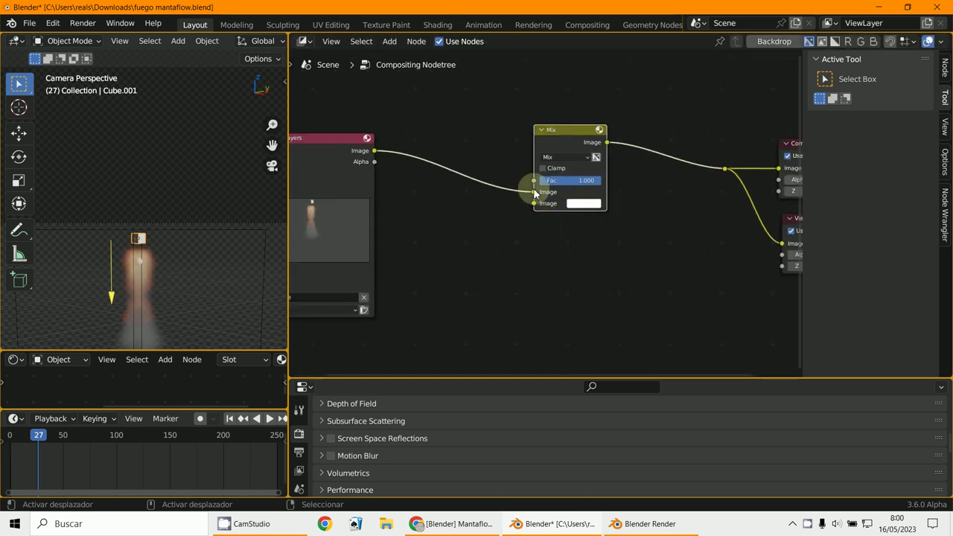
pyautogui.moveTo(534, 193); pyautogui.dragTo(533, 201)
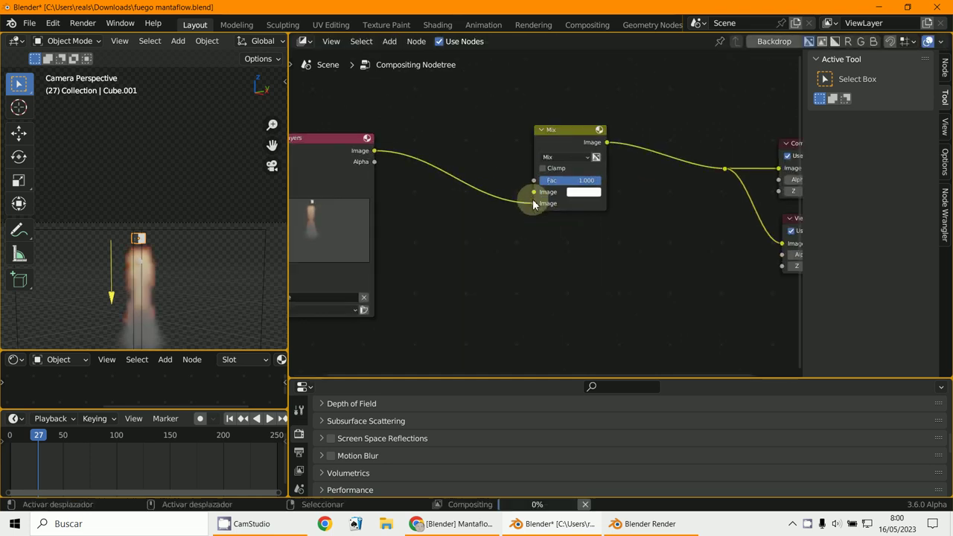
# - Include alpha in the Mix node and display the Viewer result as the compositor's backdrop
pyautogui.click(595, 158)
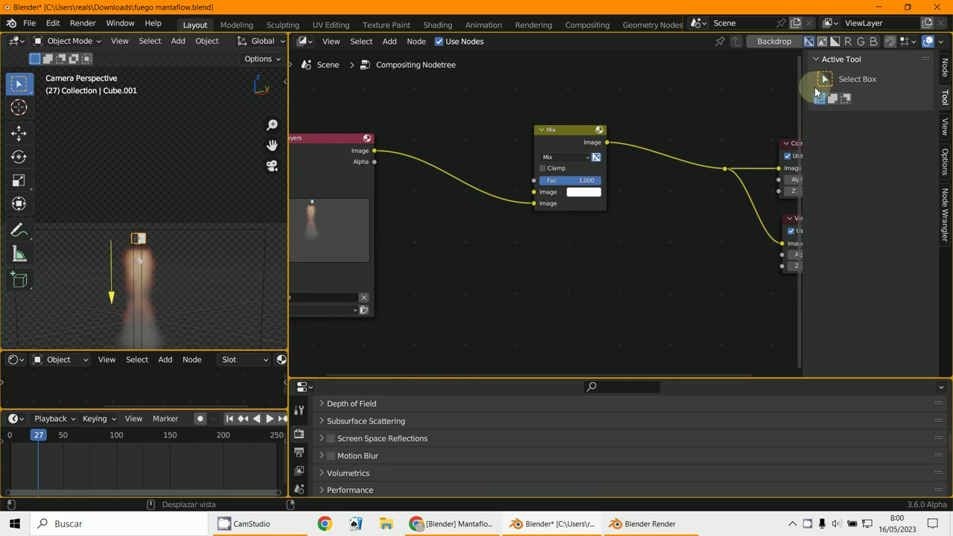
pyautogui.click(774, 41)
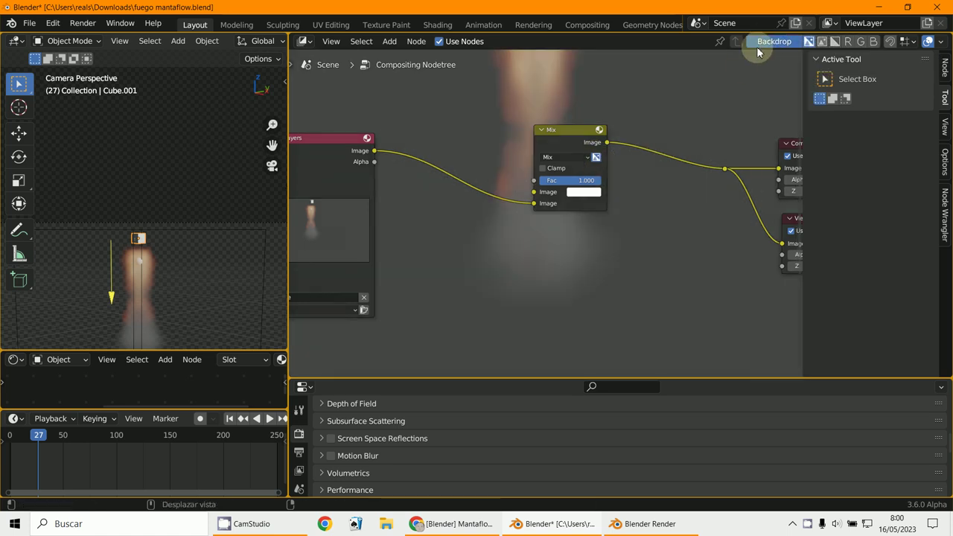
# - Set the Mix node's first Image color to orange and render frame 27 to check the flame over it
pyautogui.scroll(2, 620, 164)
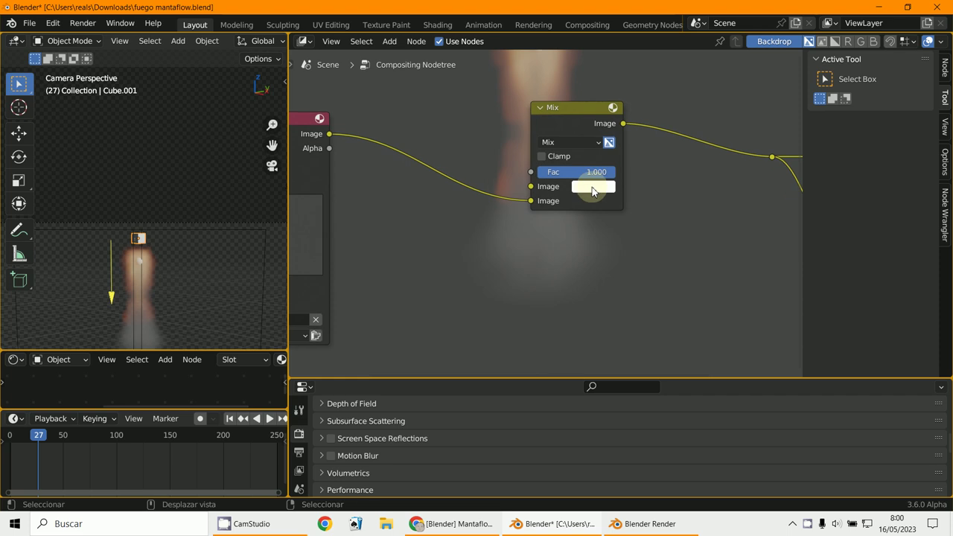
pyautogui.click(593, 188)
pyautogui.moveTo(627, 244); pyautogui.dragTo(608, 260)
pyautogui.keyDown('shift'); pyautogui.rightClick(213, 291); pyautogui.keyUp('shift')
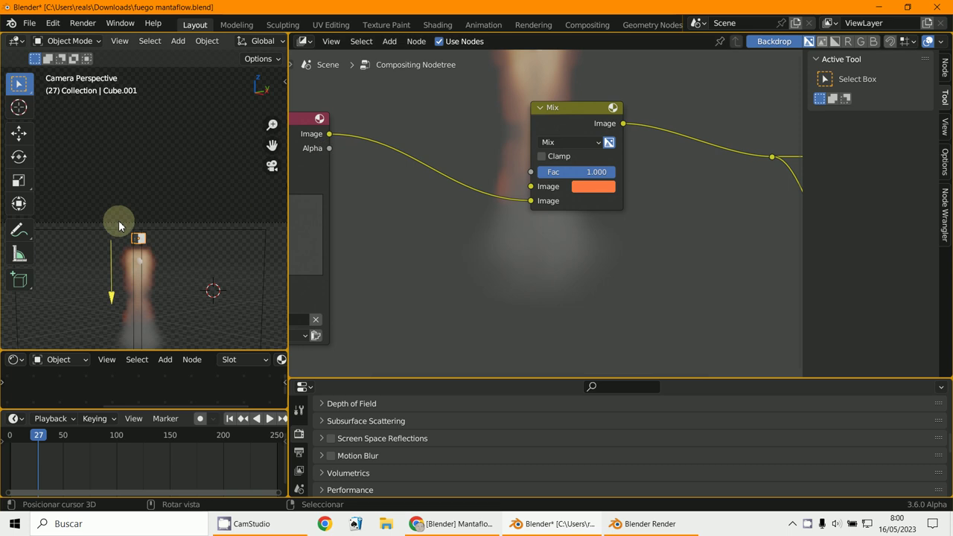
pyautogui.press('F12')
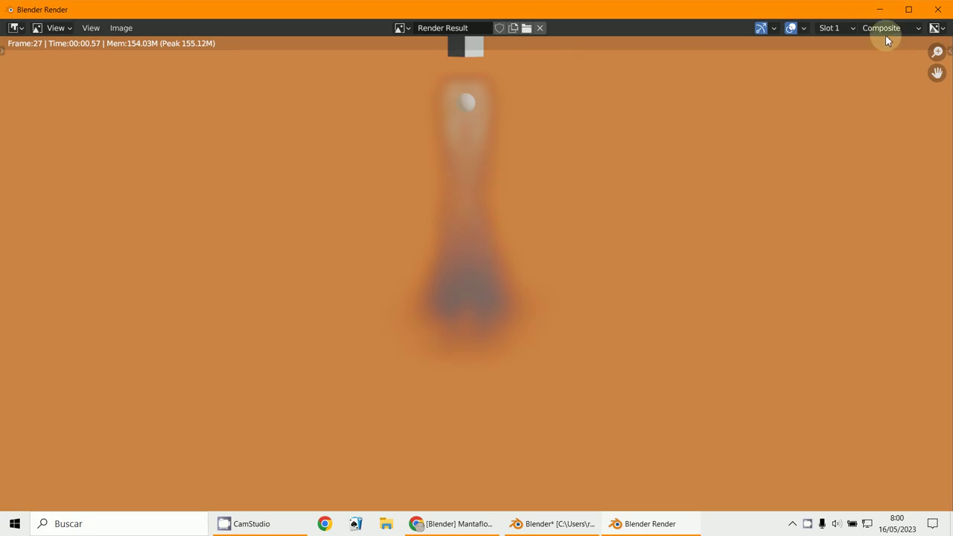
pyautogui.click(881, 10)
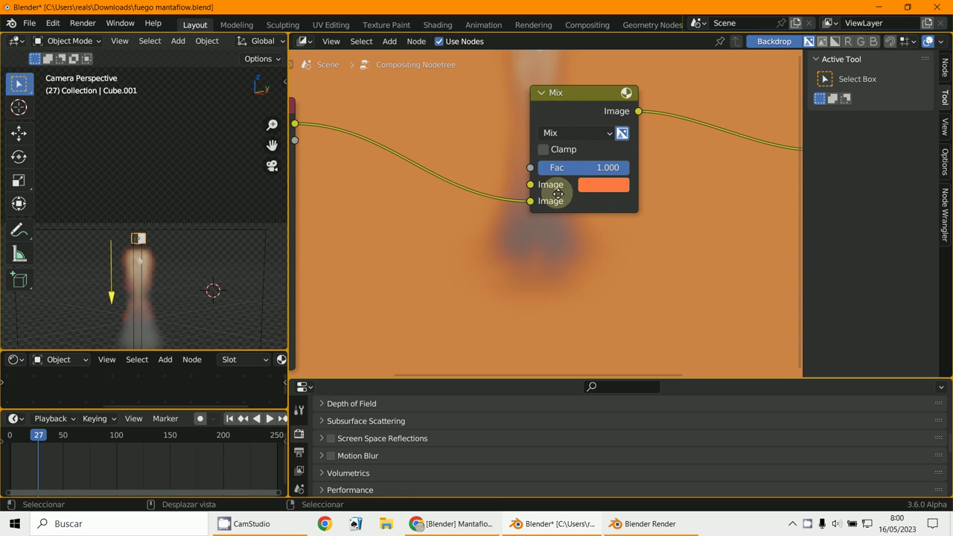
# - Change the Mix node's first Image color to a dark brown
pyautogui.click(592, 189)
pyautogui.click(617, 99)
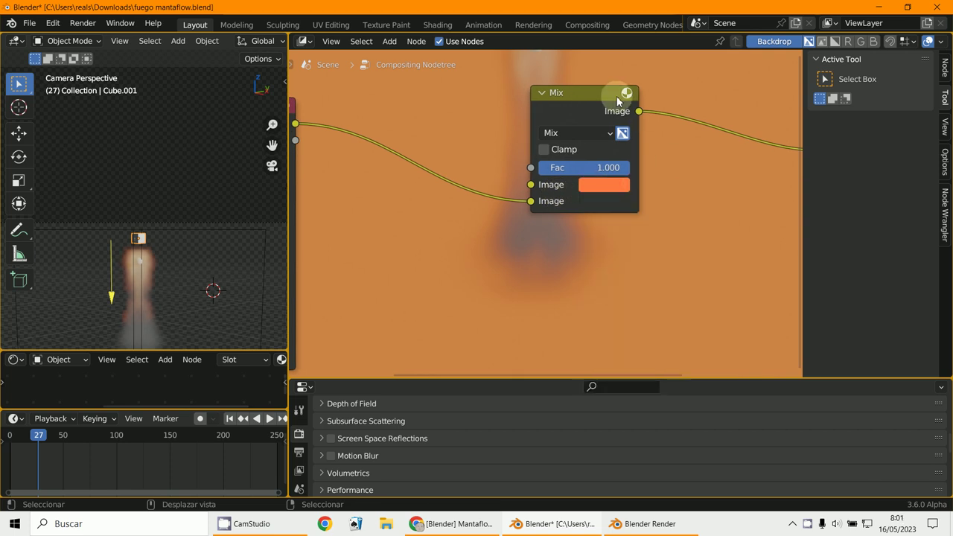
pyautogui.click(626, 138)
pyautogui.click(626, 138)
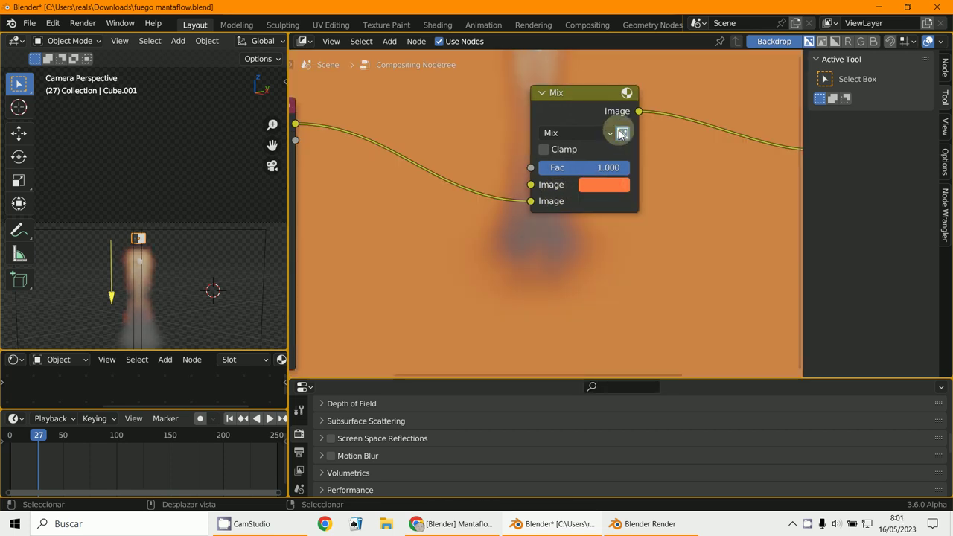
pyautogui.click(600, 184)
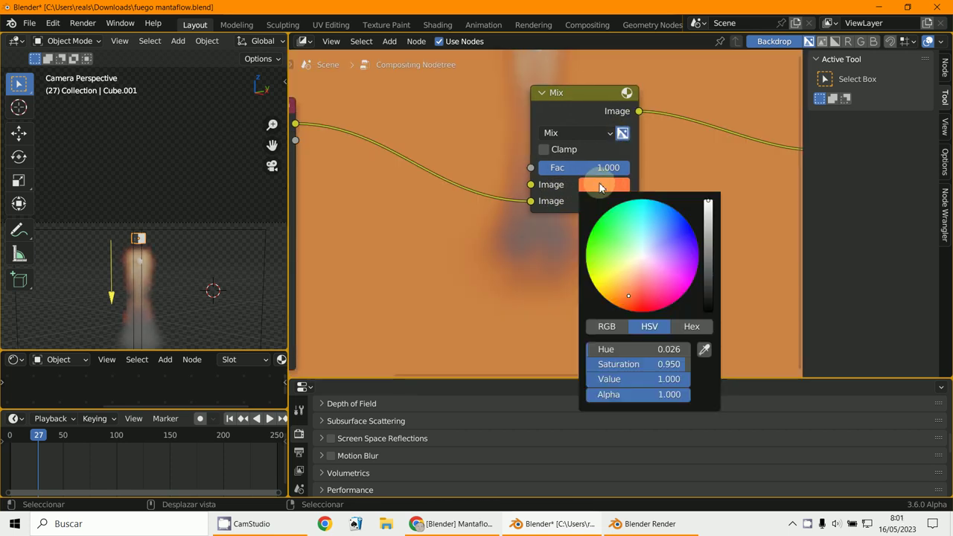
pyautogui.moveTo(633, 254); pyautogui.dragTo(384, 278)
pyautogui.moveTo(708, 215); pyautogui.dragTo(462, 260)
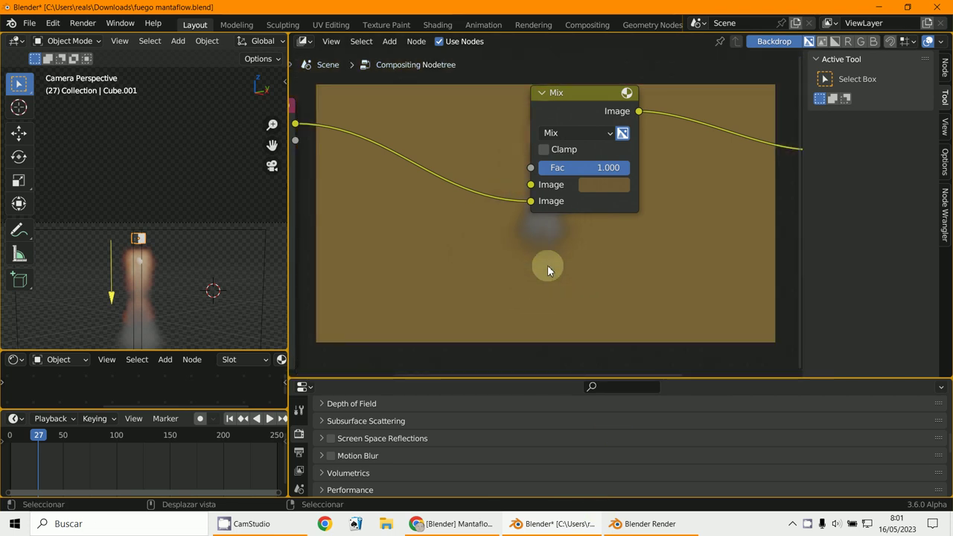
# - Move the Mix node below the flame in the backdrop and review the full composite in the render window
pyautogui.moveTo(587, 108); pyautogui.dragTo(580, 288)
pyautogui.click(658, 524)
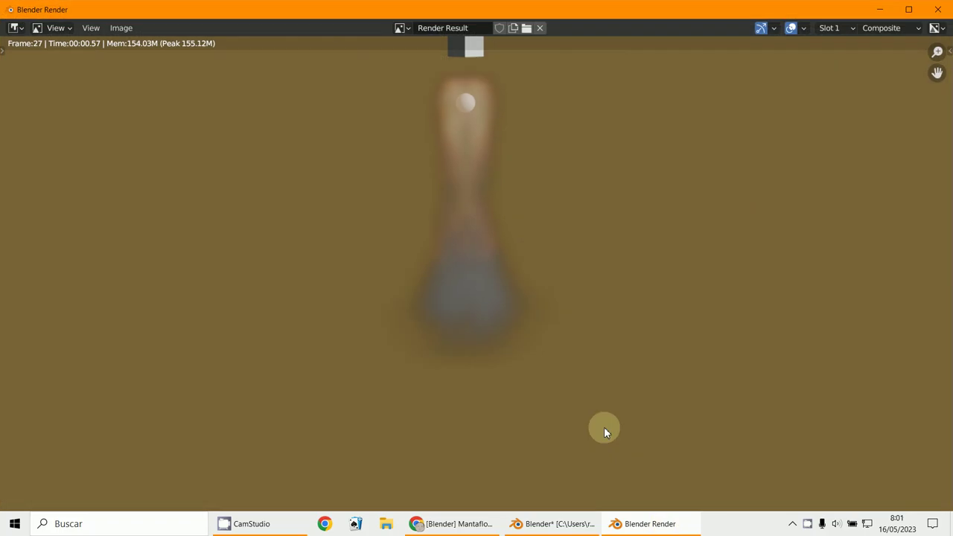
pyautogui.click(882, 10)
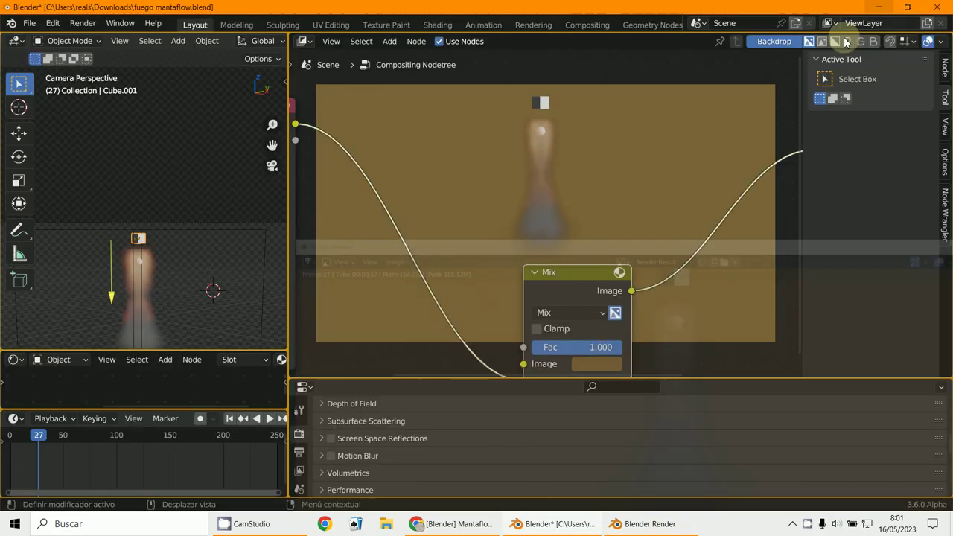
# - Enlarge the 3D viewport and shader editor, and select the fire domain cube to display its fuego2 material nodes
pyautogui.moveTo(287, 267); pyautogui.dragTo(454, 272)
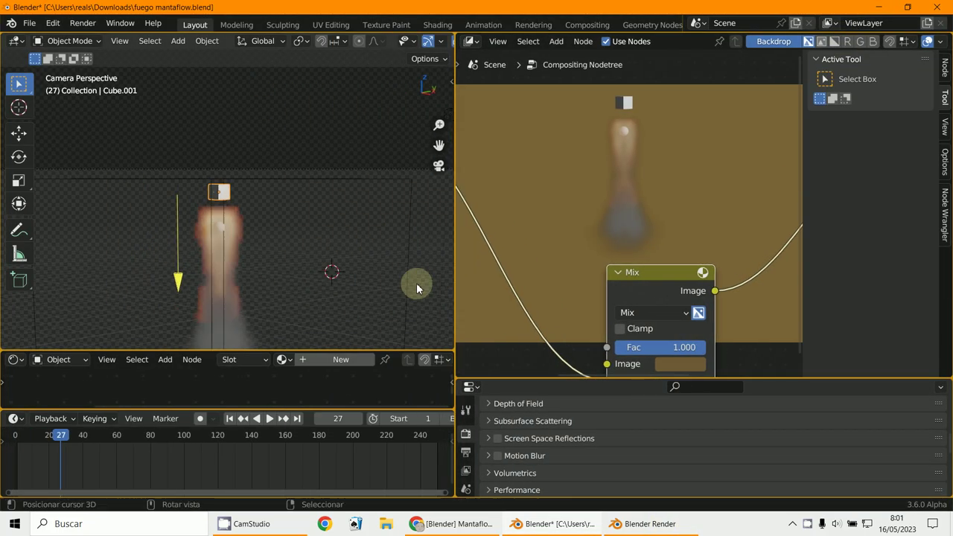
pyautogui.moveTo(298, 353); pyautogui.dragTo(298, 250)
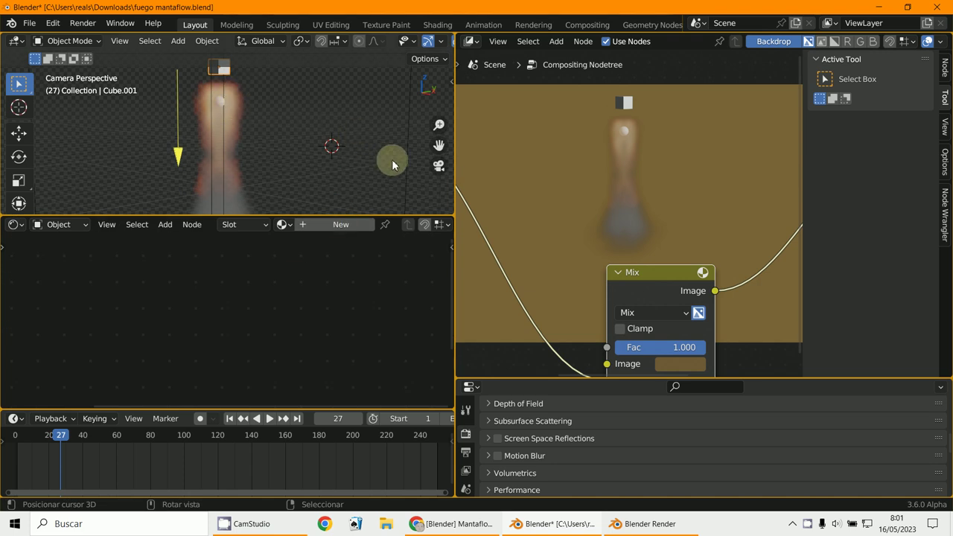
pyautogui.click(409, 177)
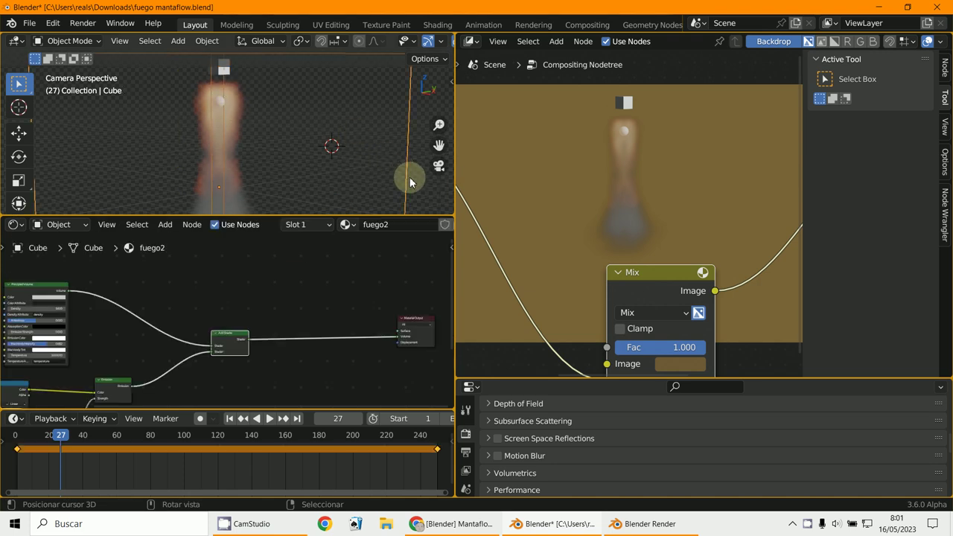
# - Set the Principled Volume density to 2.8 and render frame 27 again
pyautogui.moveTo(364, 251); pyautogui.dragTo(304, 345, button='middle')
pyautogui.scroll(5, 303, 344)
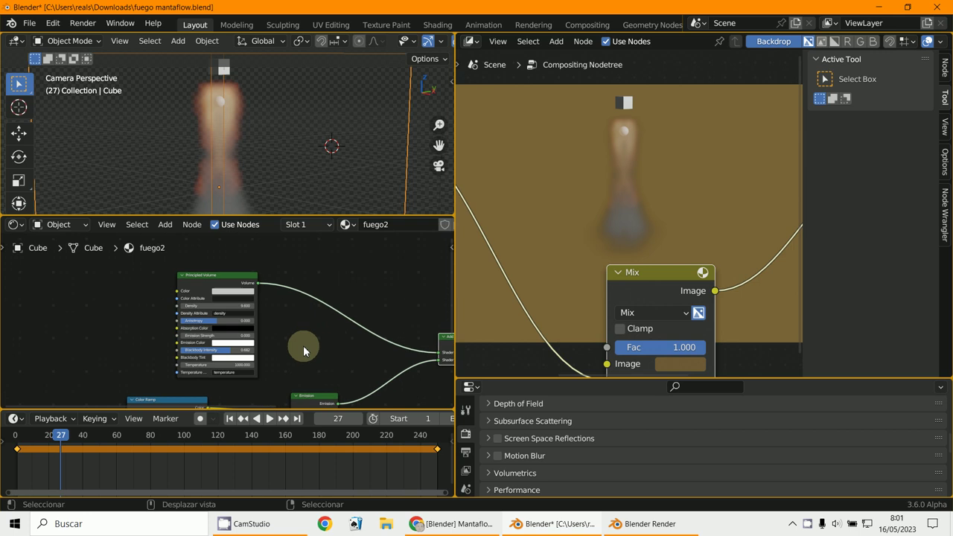
pyautogui.moveTo(248, 315); pyautogui.dragTo(447, 315)
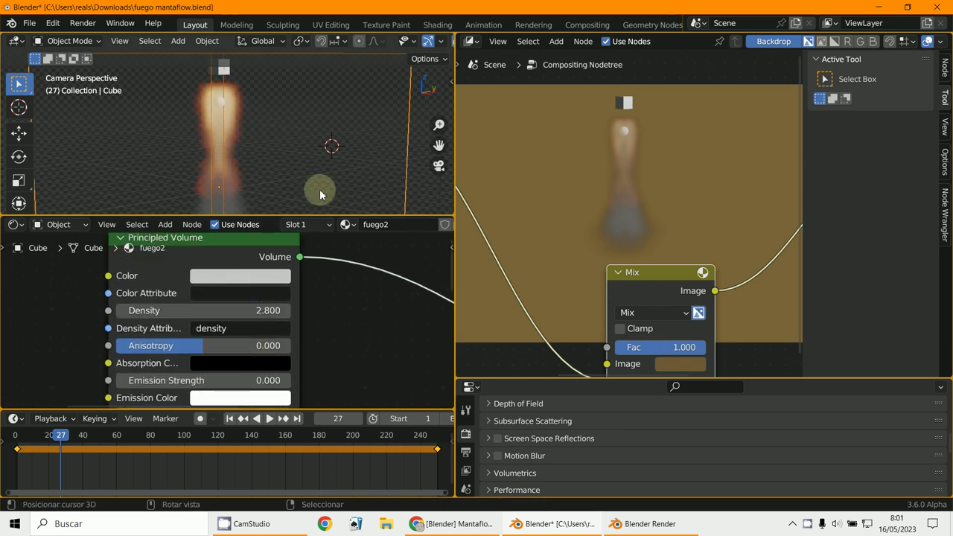
pyautogui.press('F12')
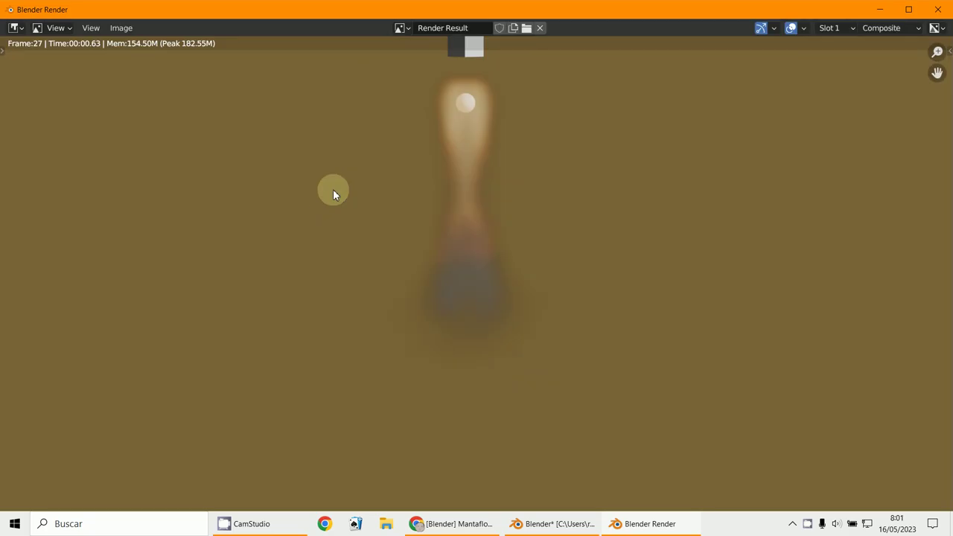
pyautogui.click(879, 10)
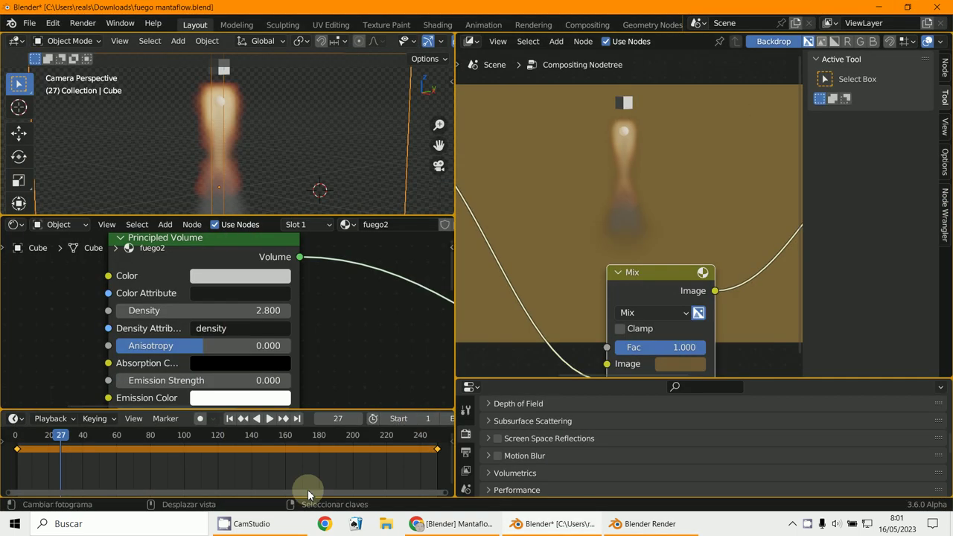
# - Play the fire animation in the viewport to watch the flame evolve, including a replay from the start
pyautogui.scroll(-1, 292, 477)
pyautogui.click(270, 419)
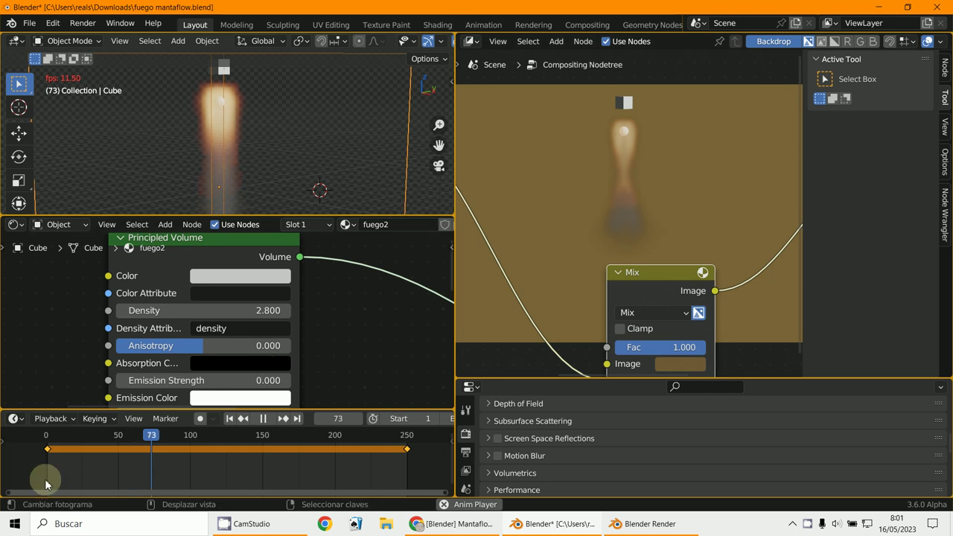
pyautogui.press('Escape')
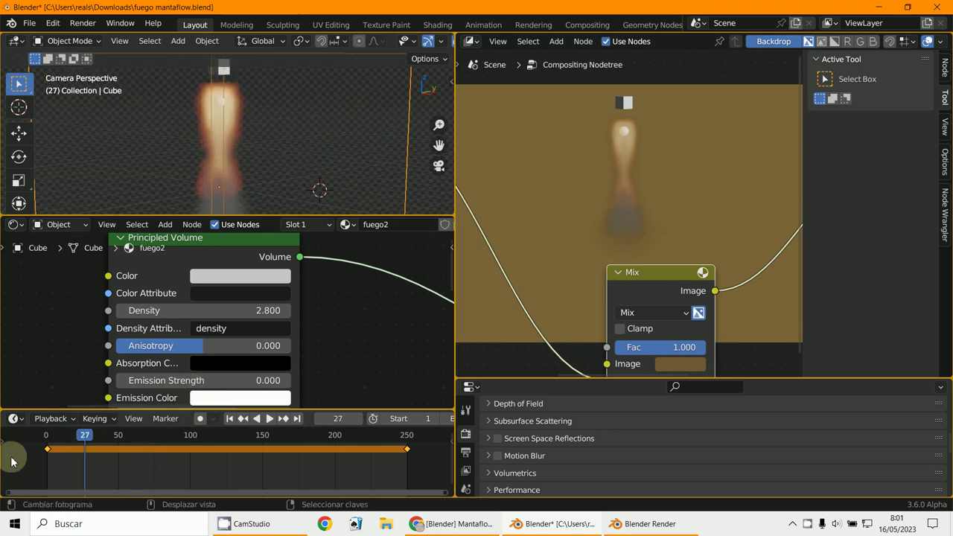
pyautogui.click(46, 451)
pyautogui.press('space')
pyautogui.click(270, 419)
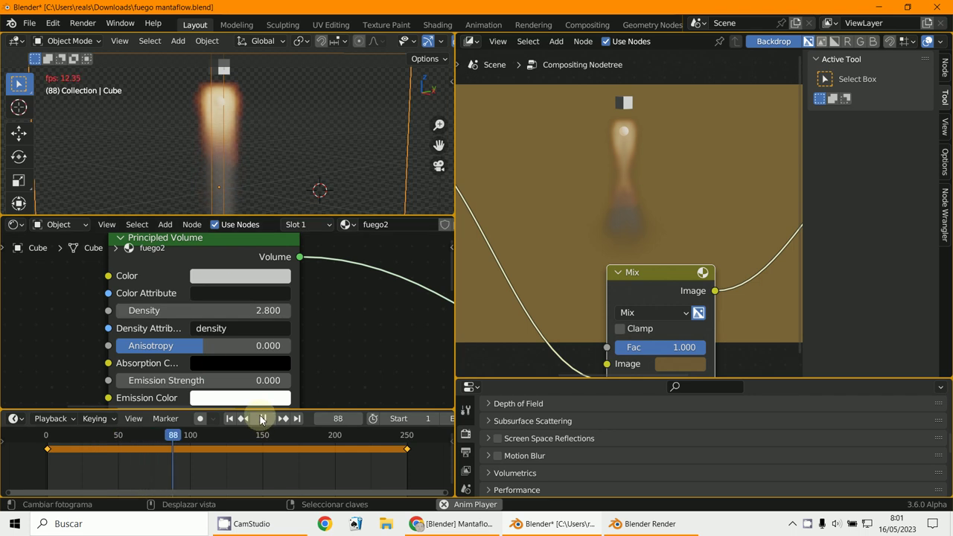
pyautogui.click(261, 419)
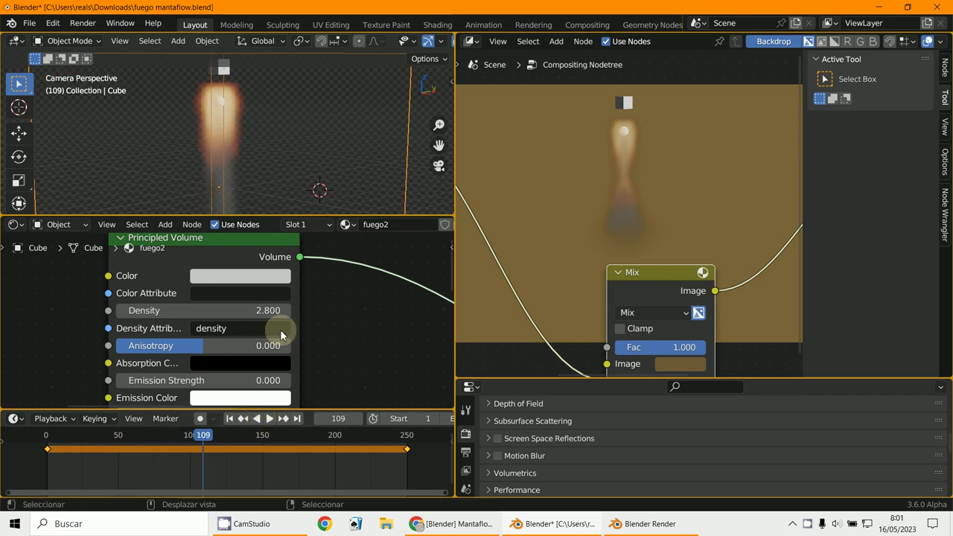
# - Select the small cube above the flame and move the timeline to frame 24
pyautogui.click(218, 72)
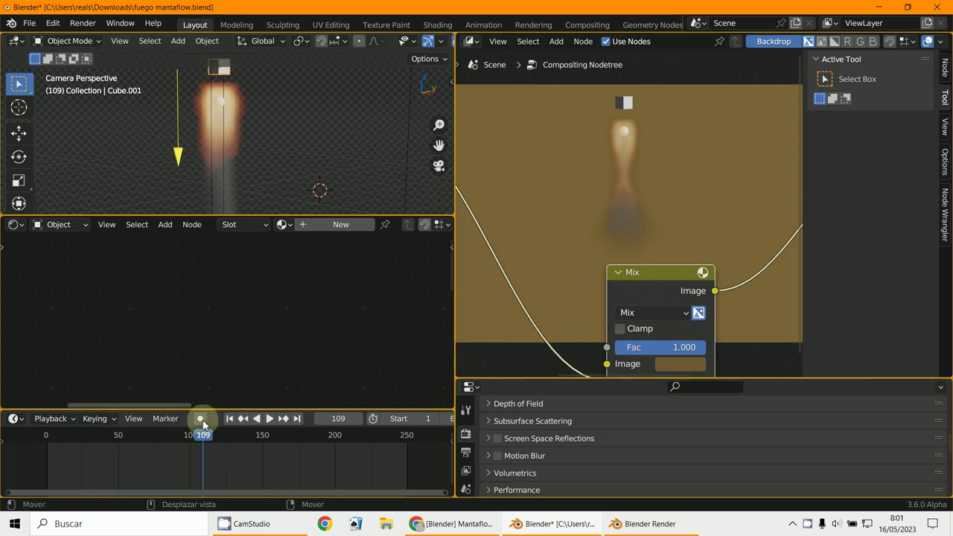
pyautogui.moveTo(230, 459); pyautogui.dragTo(85, 355)
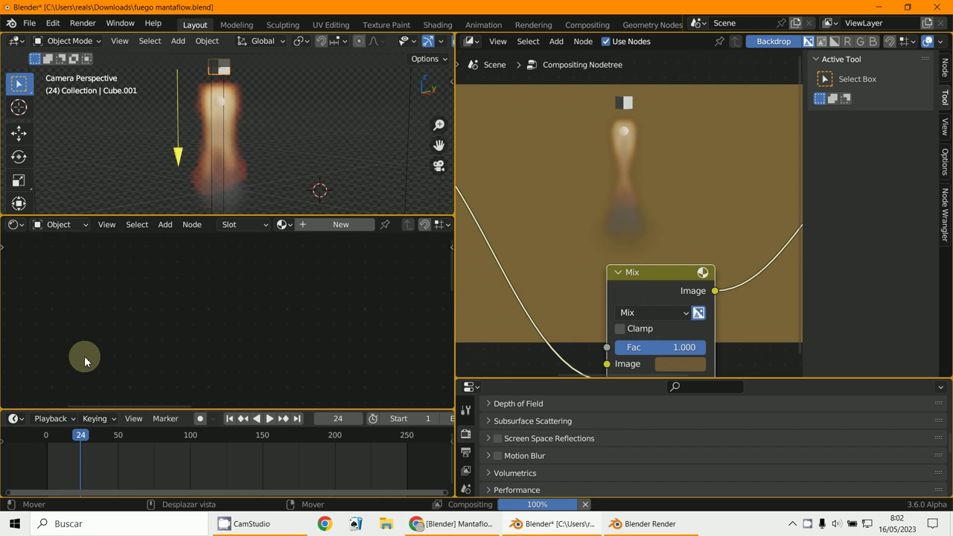
pyautogui.click(206, 45)
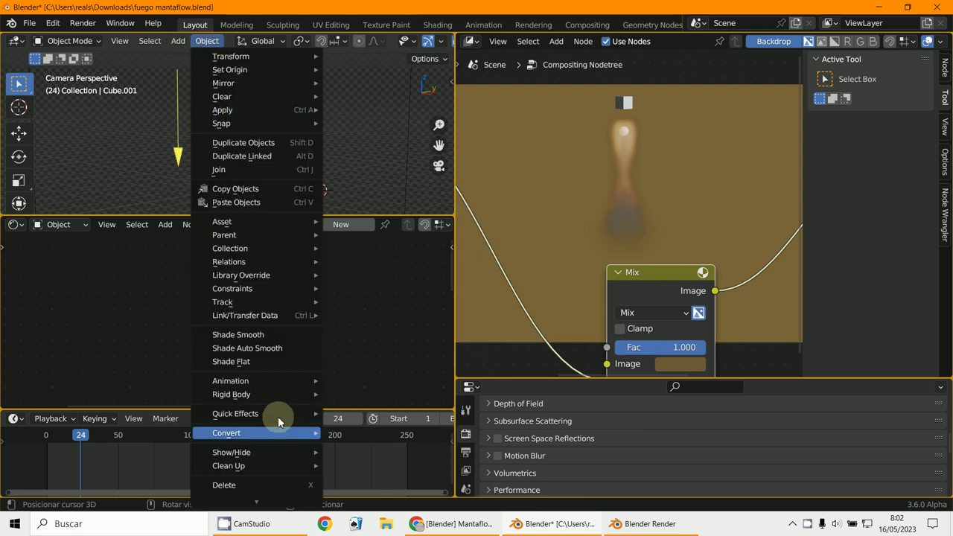
pyautogui.moveTo(317, 380)
pyautogui.click(368, 439)
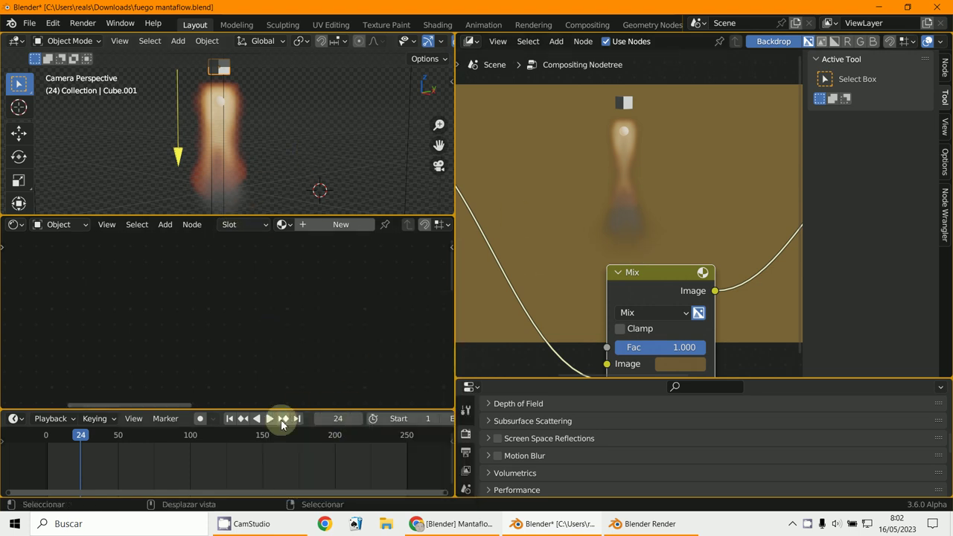
# - Select the fire domain and examine the Principled Volume, Attribute, Color Ramp and Multiply nodes of its fuego2 material
pyautogui.click(404, 153)
pyautogui.scroll(-5, 325, 351)
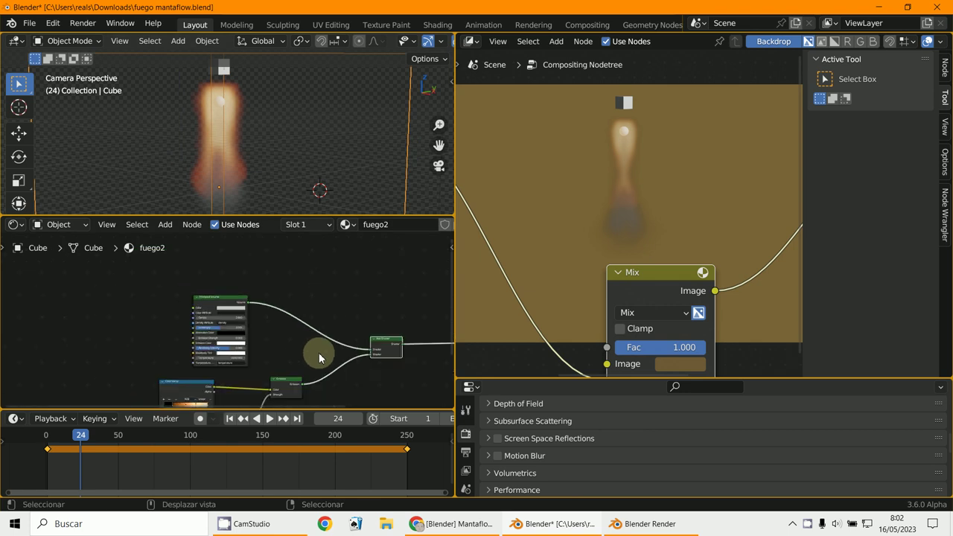
pyautogui.moveTo(320, 350)
pyautogui.mouseDown(button='middle')
pyautogui.moveTo(314, 292)
pyautogui.moveTo(328, 342)
pyautogui.mouseUp(button='middle')
pyautogui.scroll(-1, 314, 316)
pyautogui.scroll(6, 327, 343)
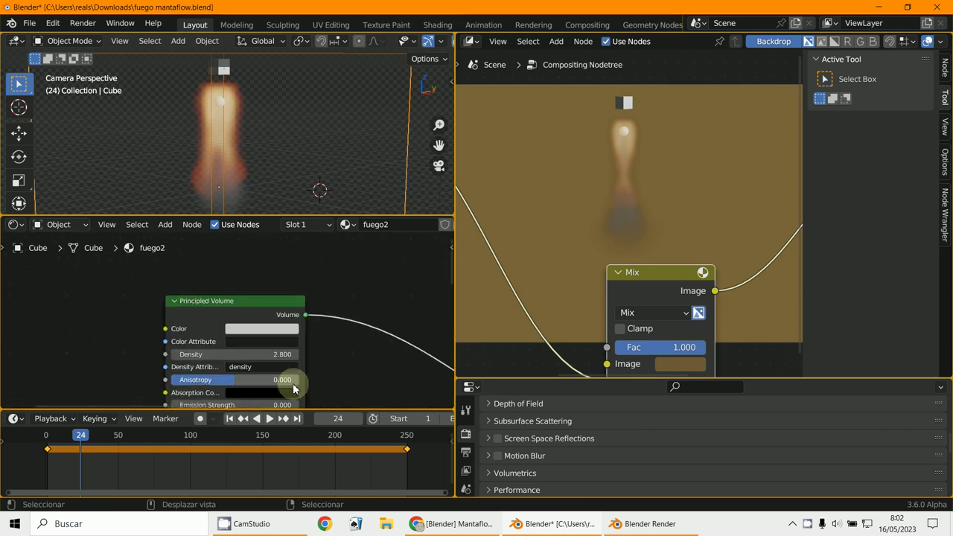
pyautogui.keyDown('shift'); pyautogui.scroll(-2, 256, 343); pyautogui.keyUp('shift')
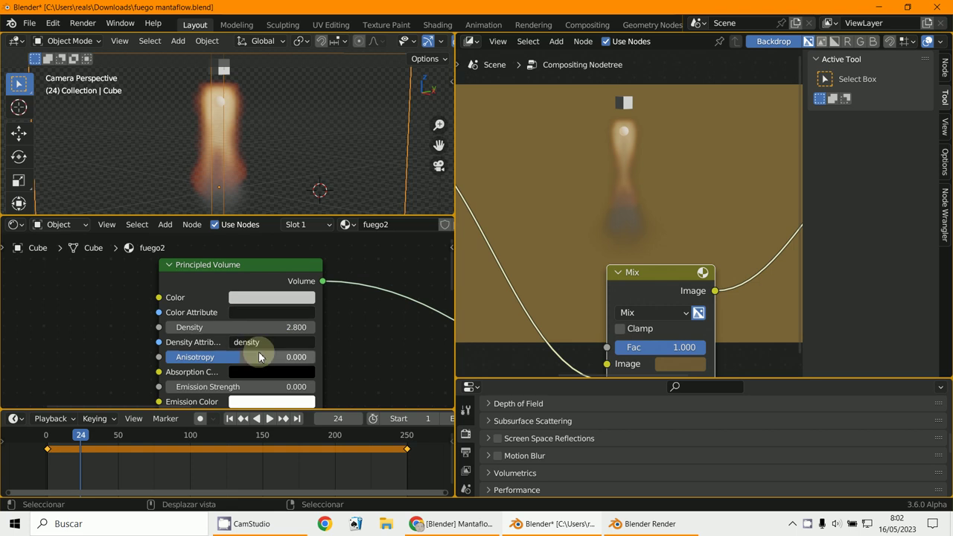
pyautogui.moveTo(282, 347); pyautogui.dragTo(323, 272, button='middle')
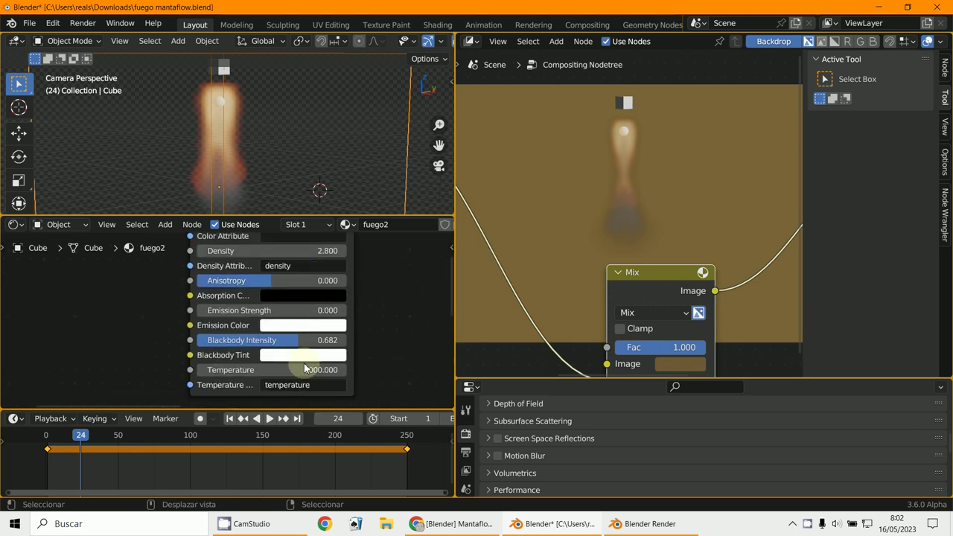
pyautogui.scroll(-2, 305, 383)
pyautogui.scroll(4, 312, 353)
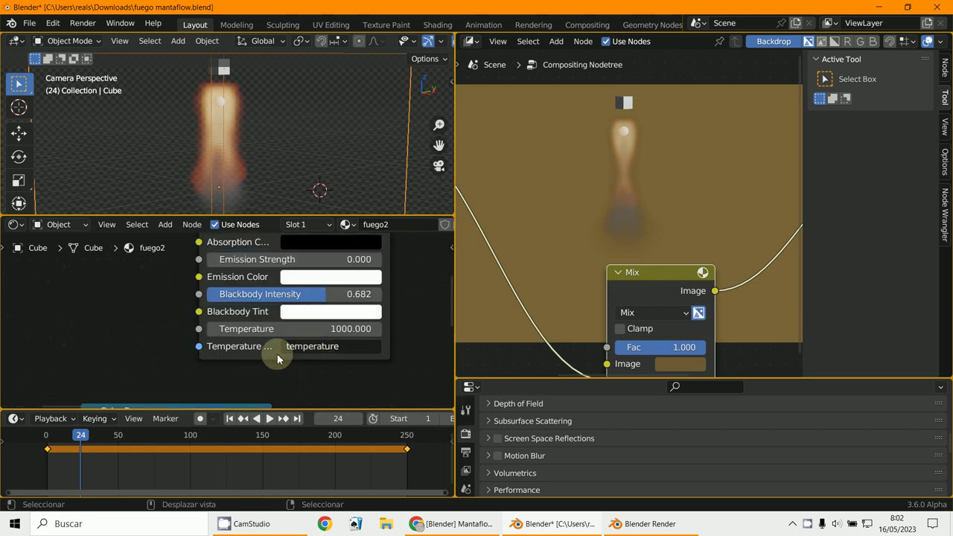
pyautogui.scroll(-5, 325, 364)
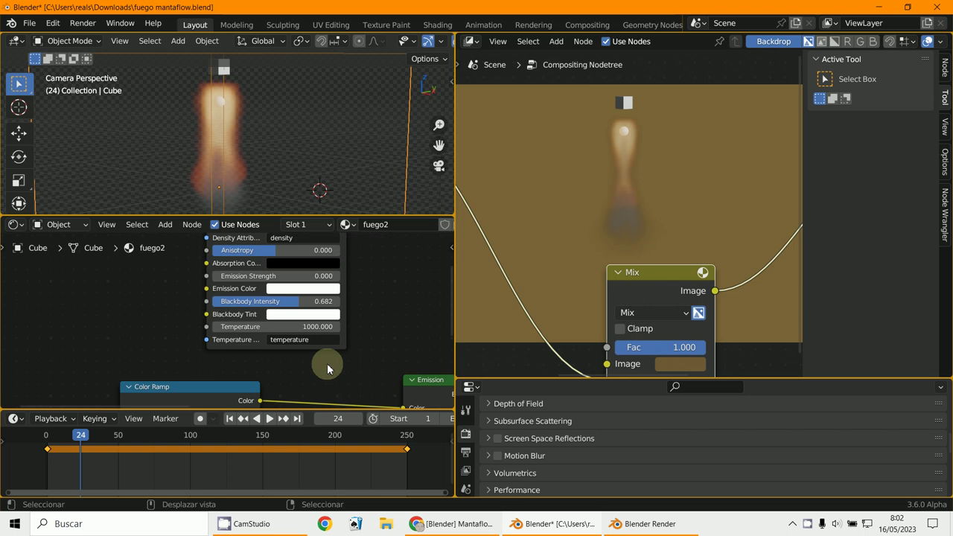
pyautogui.moveTo(320, 364); pyautogui.dragTo(291, 335, button='middle')
pyautogui.scroll(3, 291, 334)
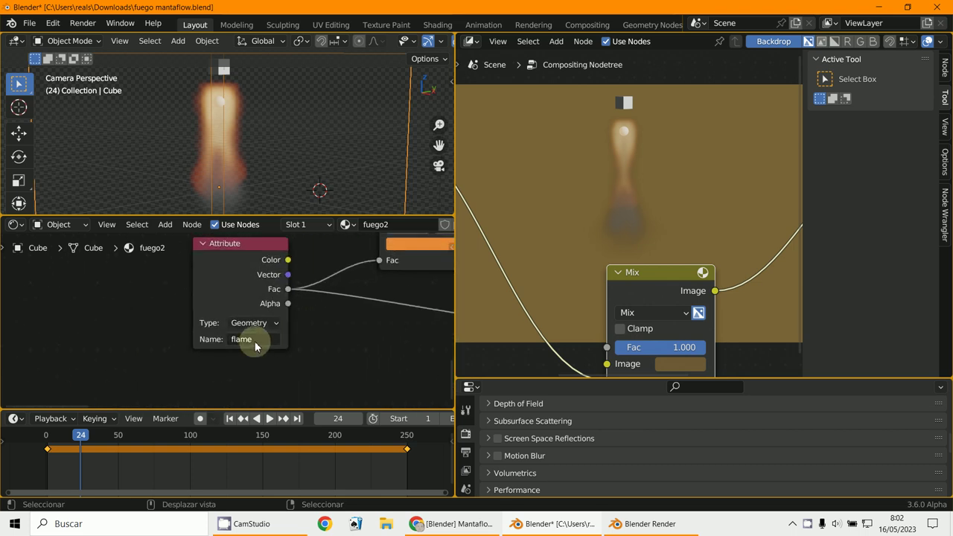
pyautogui.scroll(-2, 340, 362)
pyautogui.scroll(-3, 233, 202)
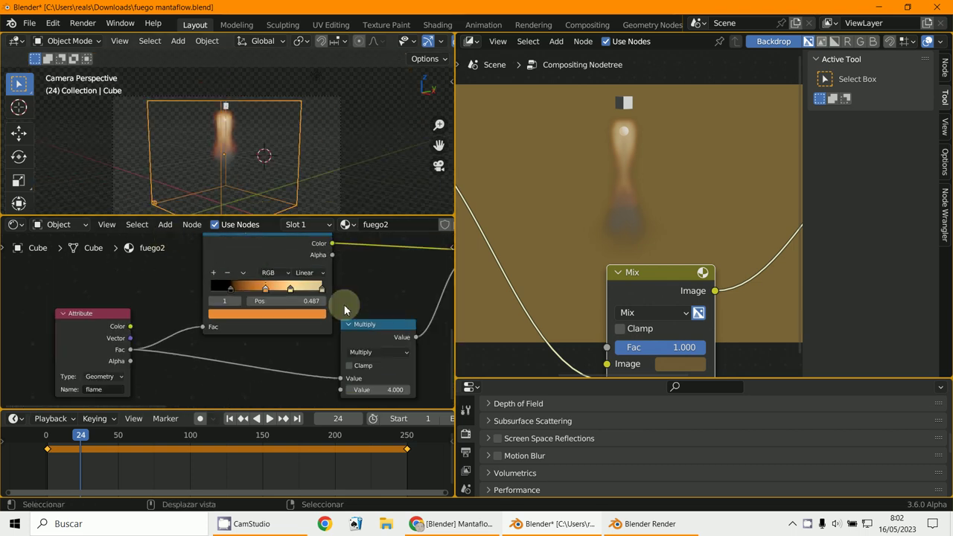
# - Examine the Principled Volume's blackbody and temperature settings, the Emission connections and the overall fuego2 node layout
pyautogui.scroll(-2, 344, 305)
pyautogui.moveTo(344, 304); pyautogui.dragTo(265, 356, button='middle')
pyautogui.scroll(3, 264, 320)
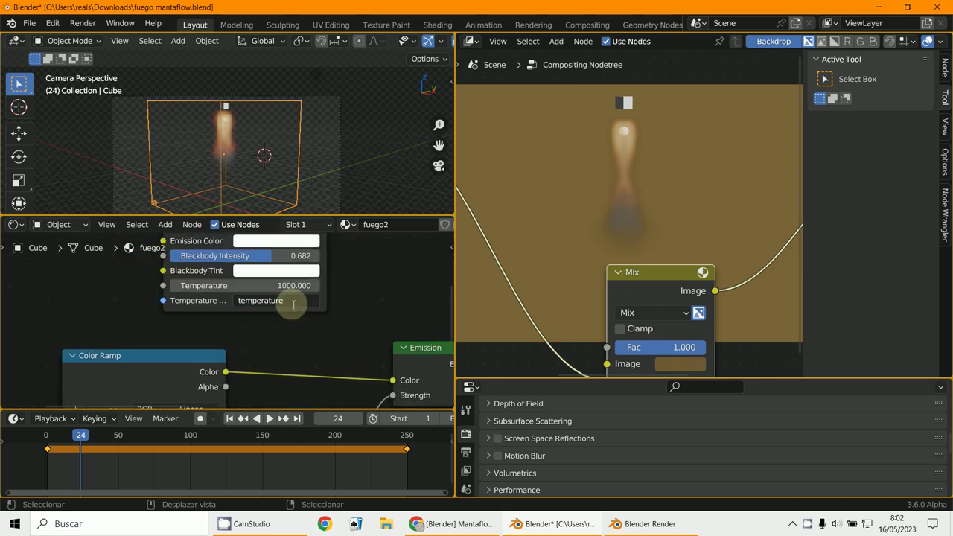
pyautogui.rightClick(291, 304)
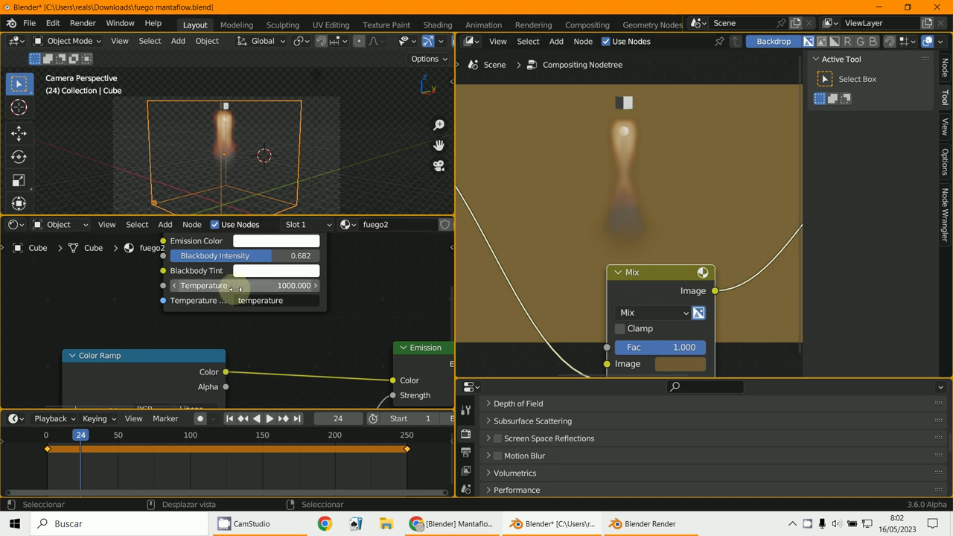
pyautogui.scroll(-4, 369, 320)
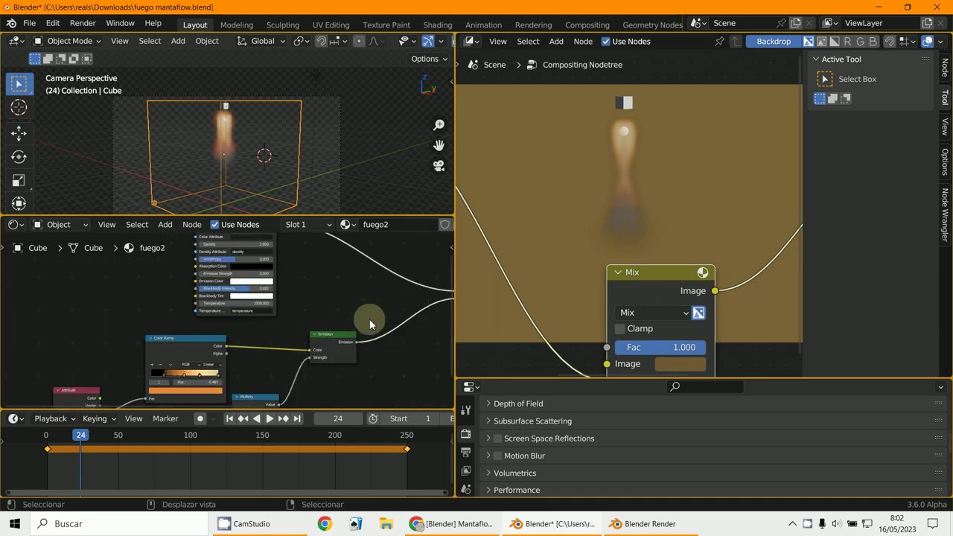
pyautogui.scroll(-5, 369, 319)
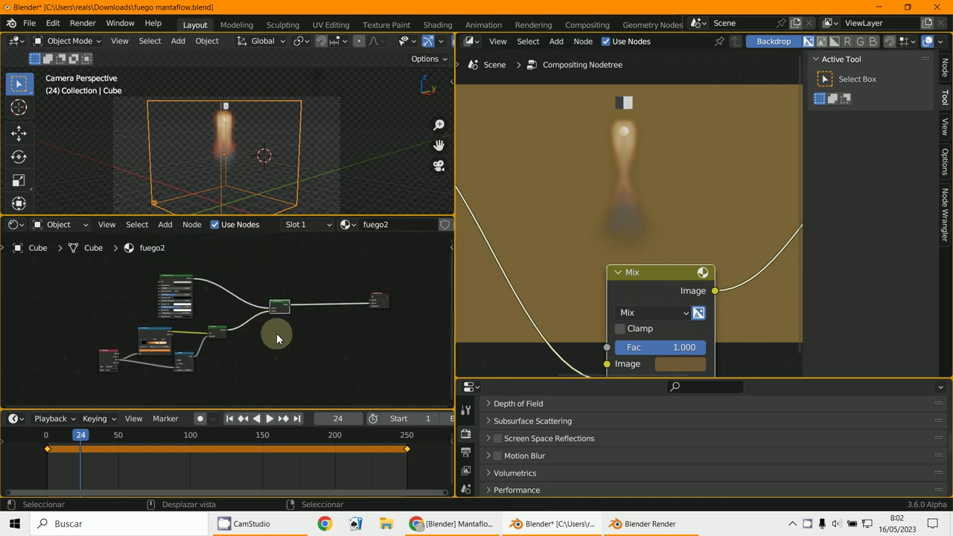
pyautogui.moveTo(276, 335); pyautogui.dragTo(283, 337, button='middle')
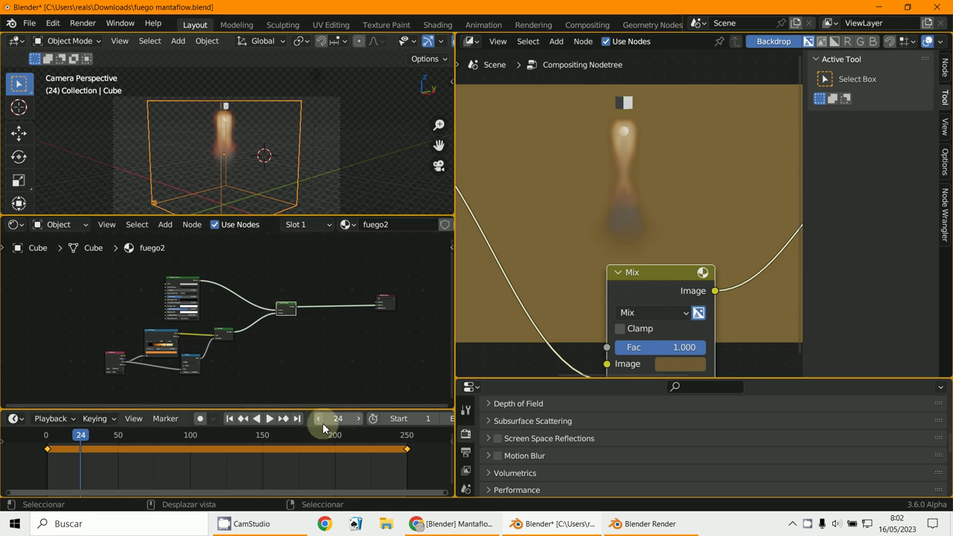
pyautogui.click(243, 525)
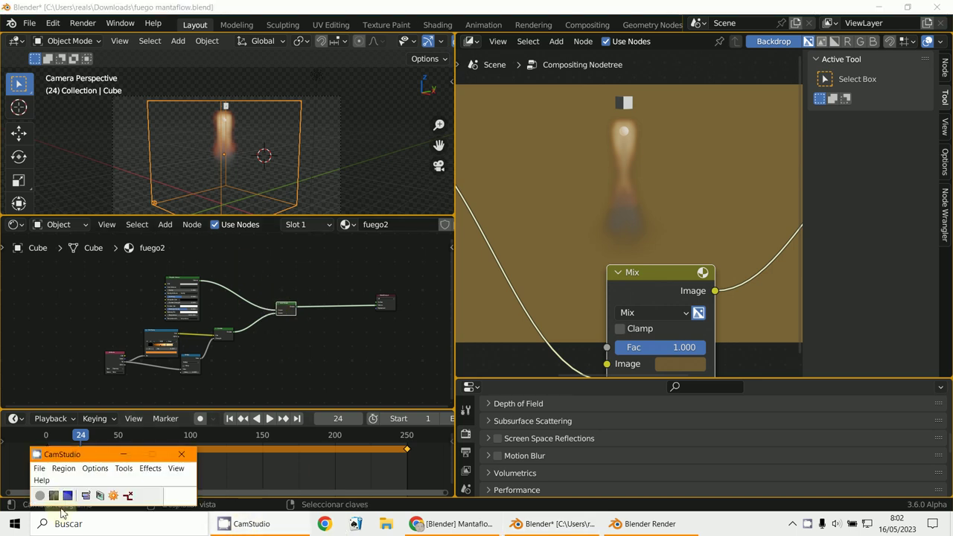